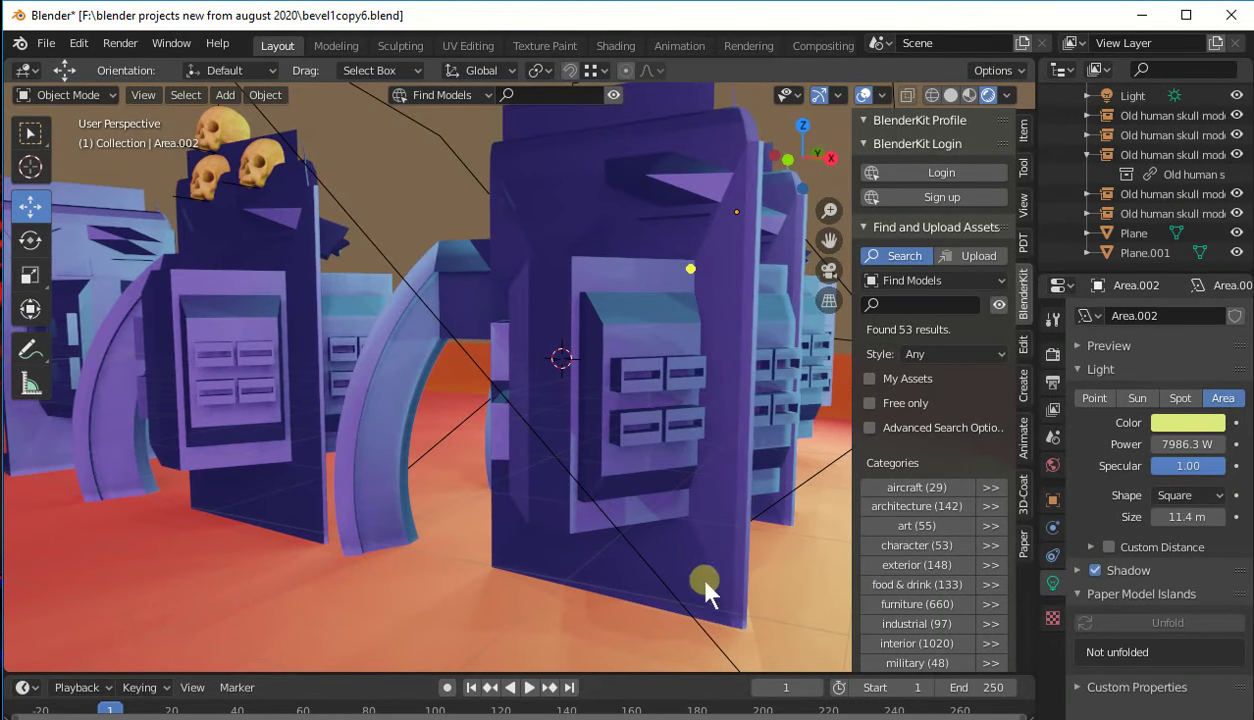
- Orbit and zoom around the row of blue figures to view them from the side
mouse_move(708, 570)
middle_down()
mouse_move(686, 562)
mouse_move(645, 585)
mouse_move(603, 580)
middle_up()
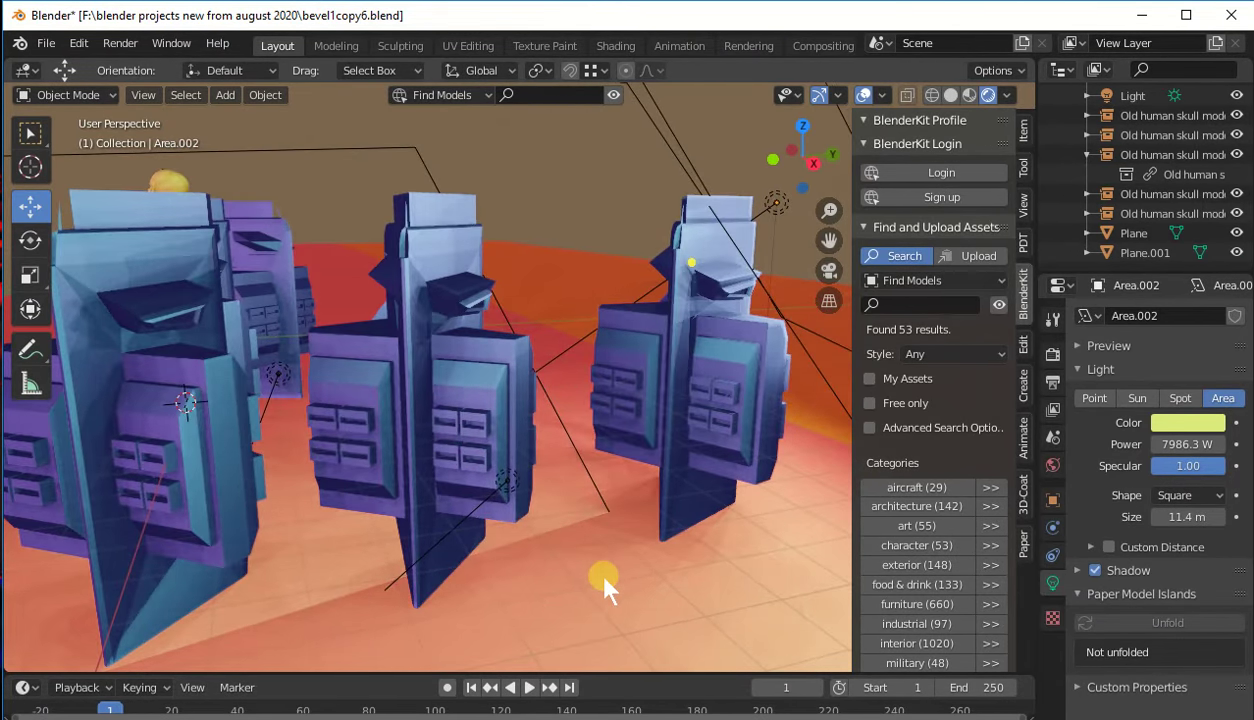
scroll(605, 582, up, 2)
scroll(605, 582, up, 2)
scroll(606, 582, down, 1)
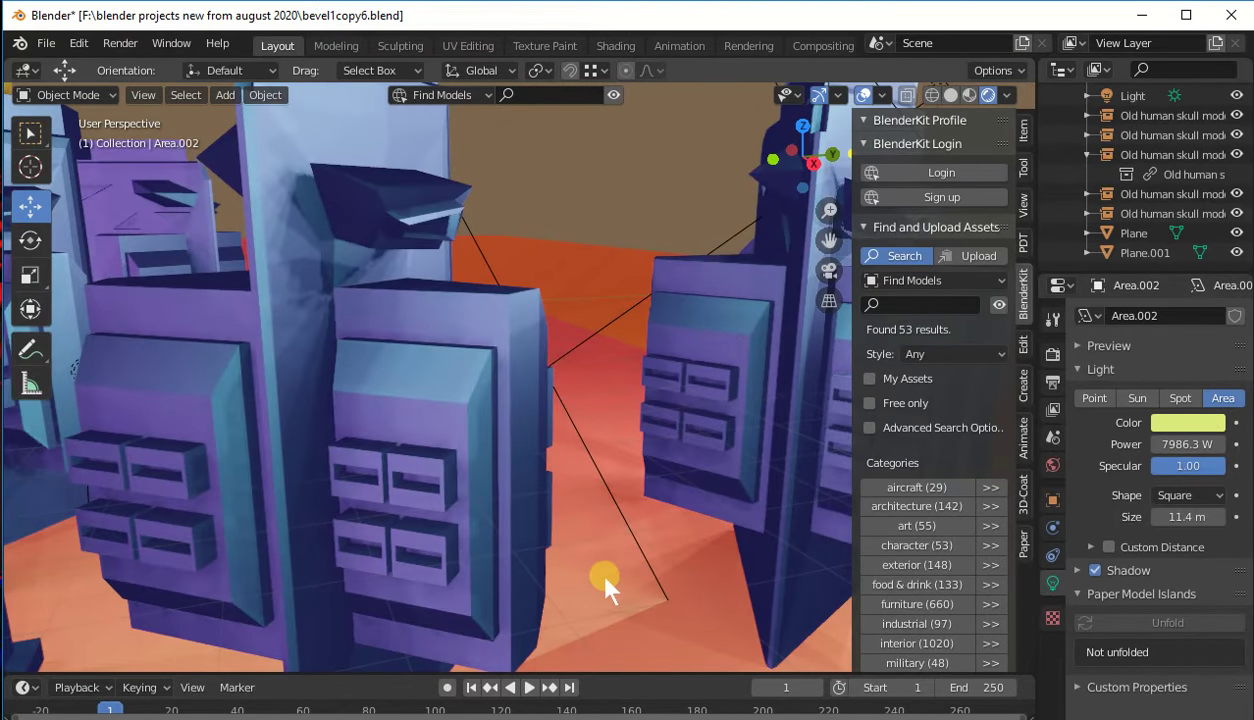
scroll(606, 582, down, 1)
scroll(606, 582, down, 1)
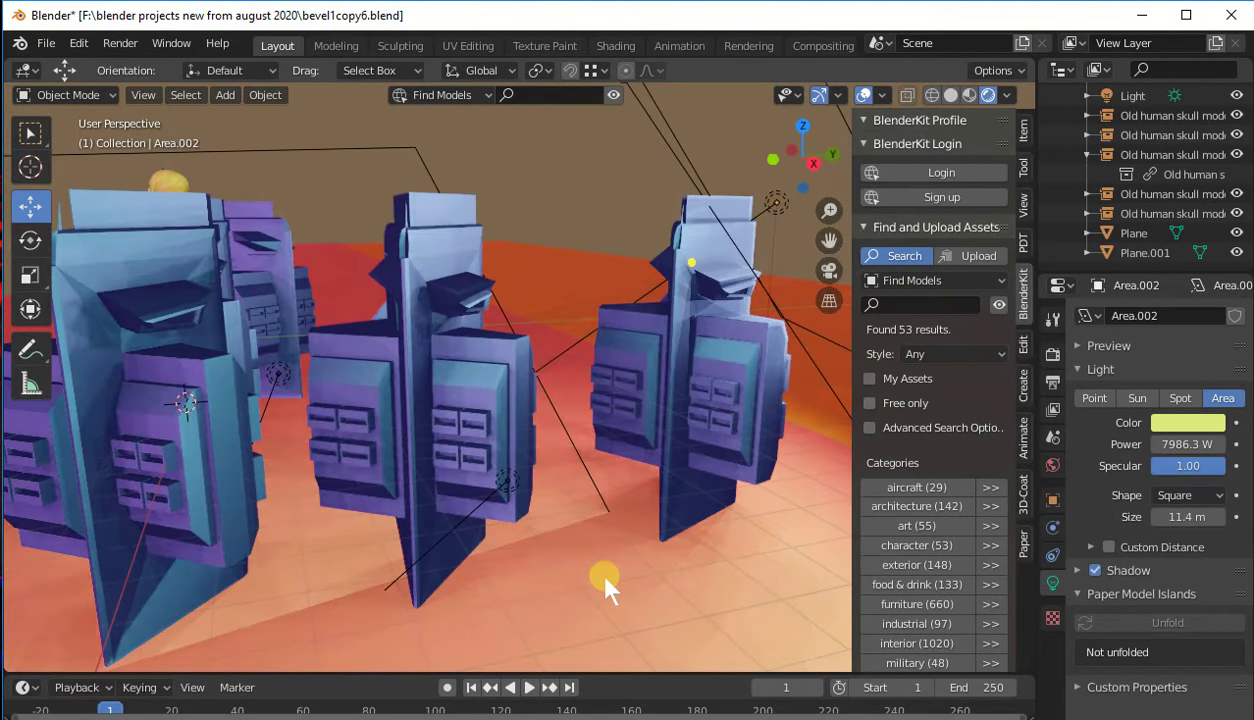
scroll(606, 582, down, 2)
scroll(606, 582, down, 1)
scroll(606, 584, up, 3)
scroll(606, 584, up, 2)
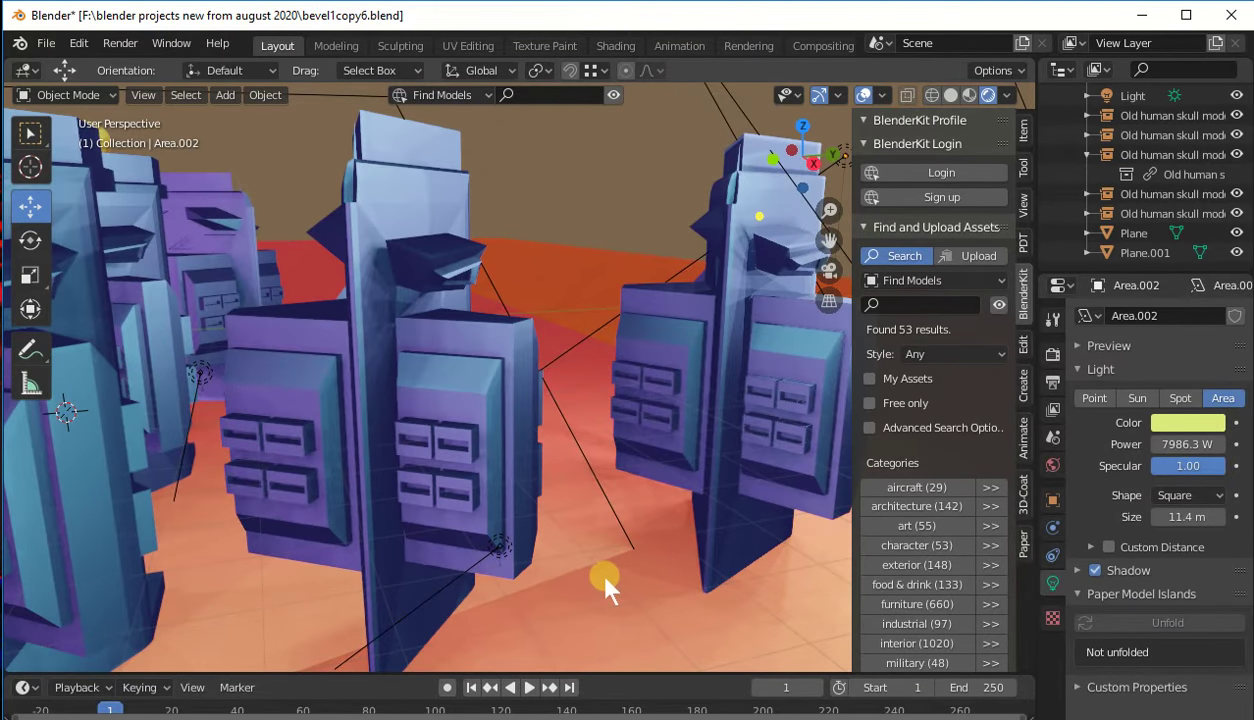
mouse_move(606, 585)
middle_down()
mouse_move(286, 591)
mouse_move(324, 588)
middle_up()
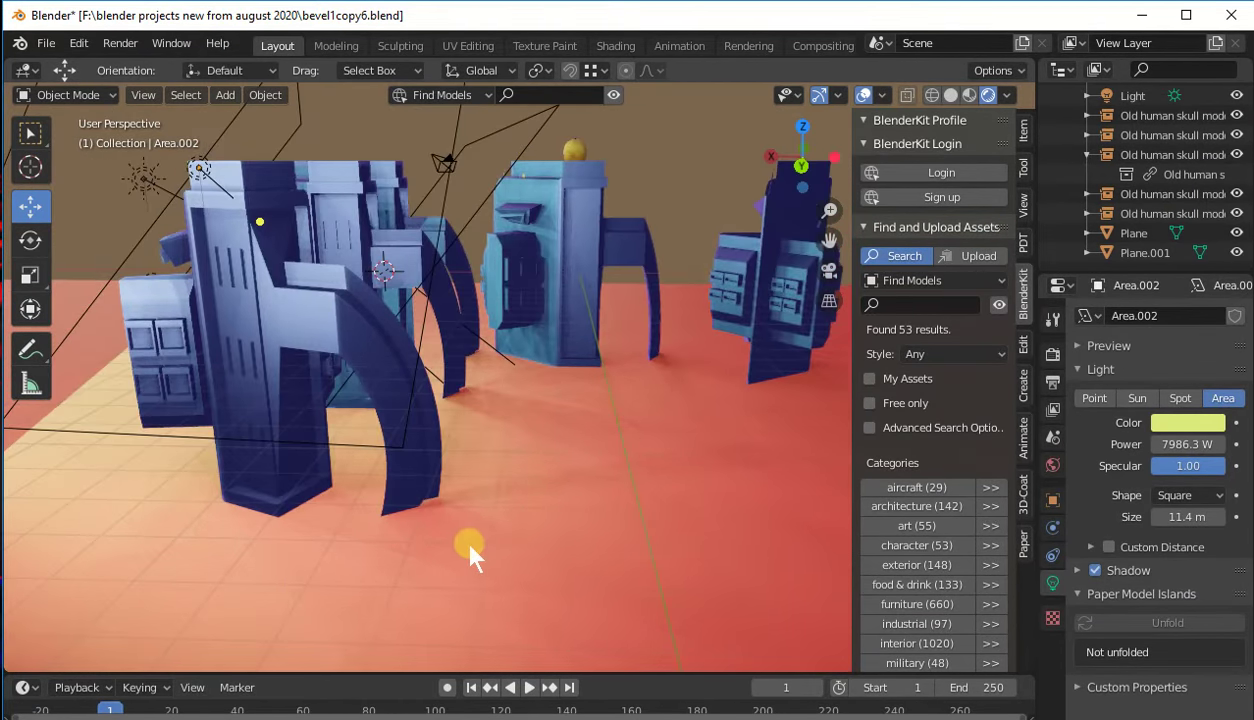
scroll(469, 546, up, 5)
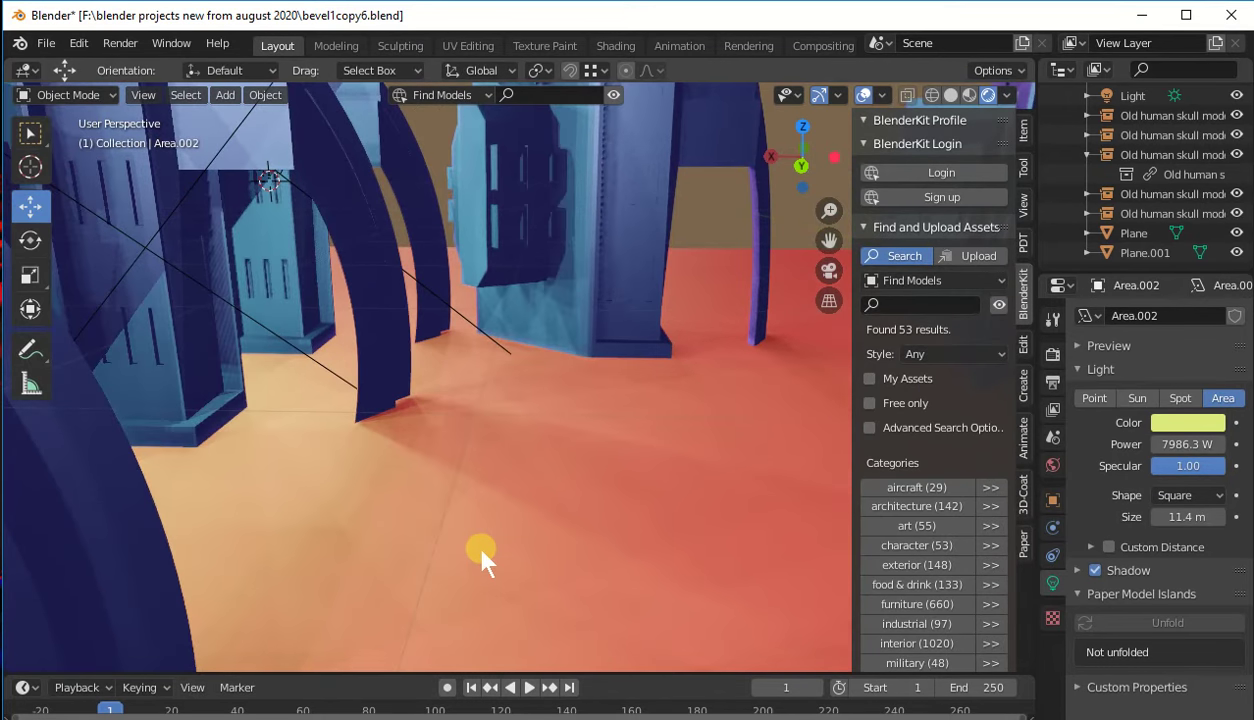
scroll(482, 553, down, 4)
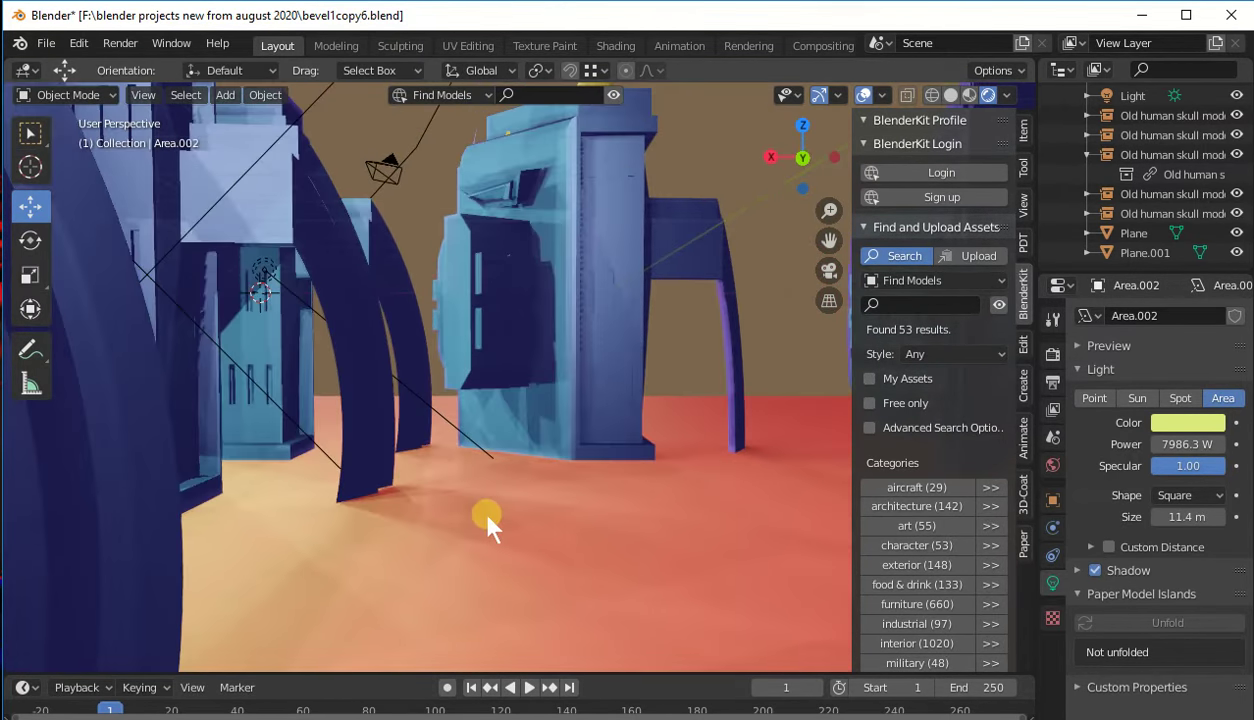
scroll(507, 532, up, 2)
scroll(507, 532, up, 2)
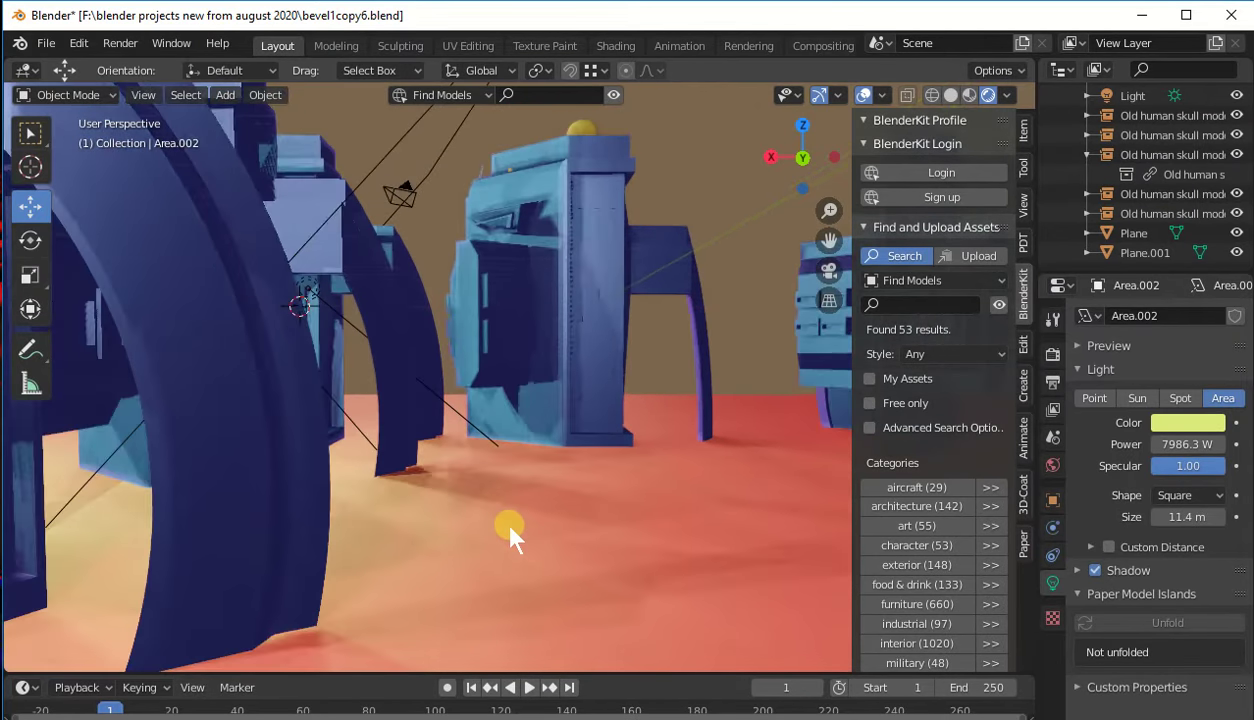
scroll(510, 533, up, 2)
scroll(510, 537, down, 4)
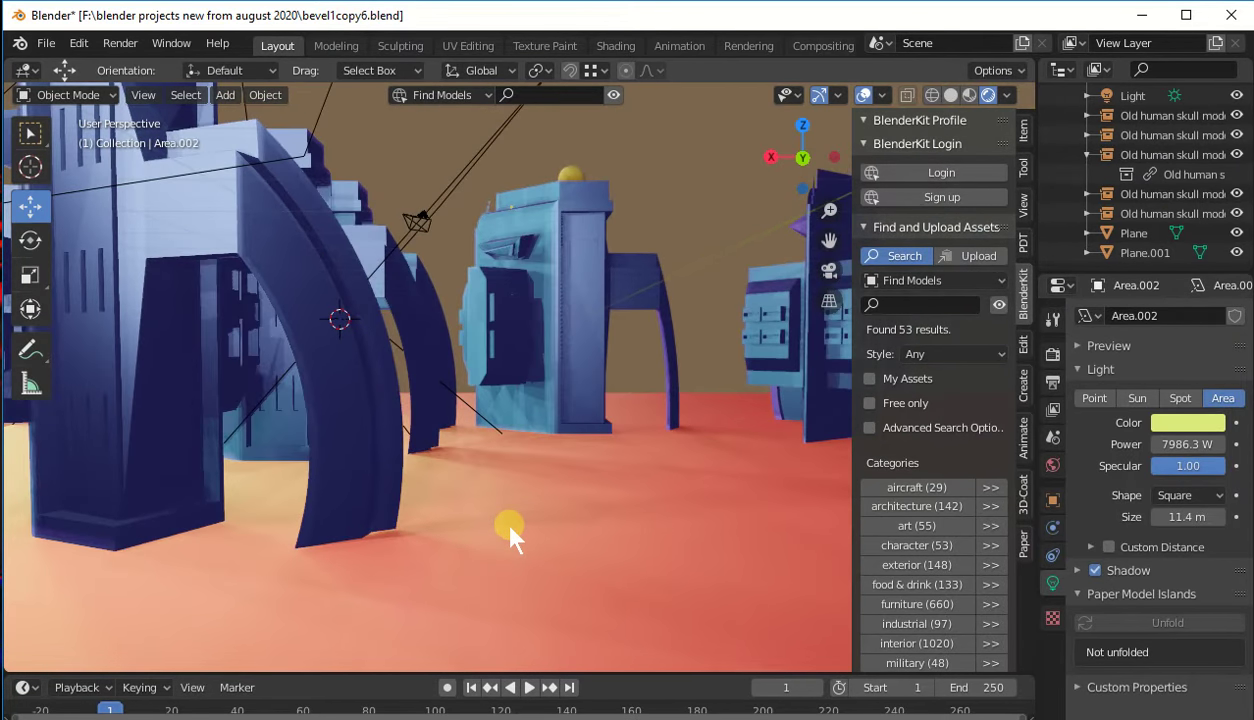
scroll(512, 532, up, 2)
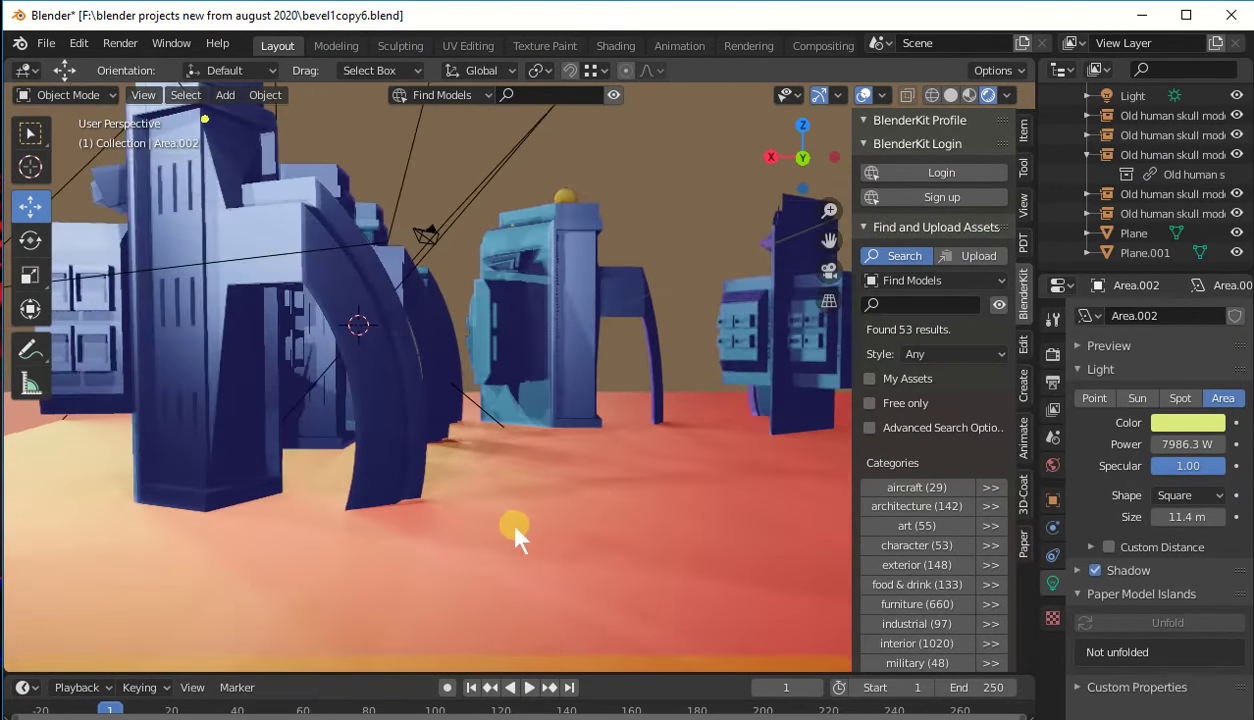
middle_drag(467, 541, 397, 541)
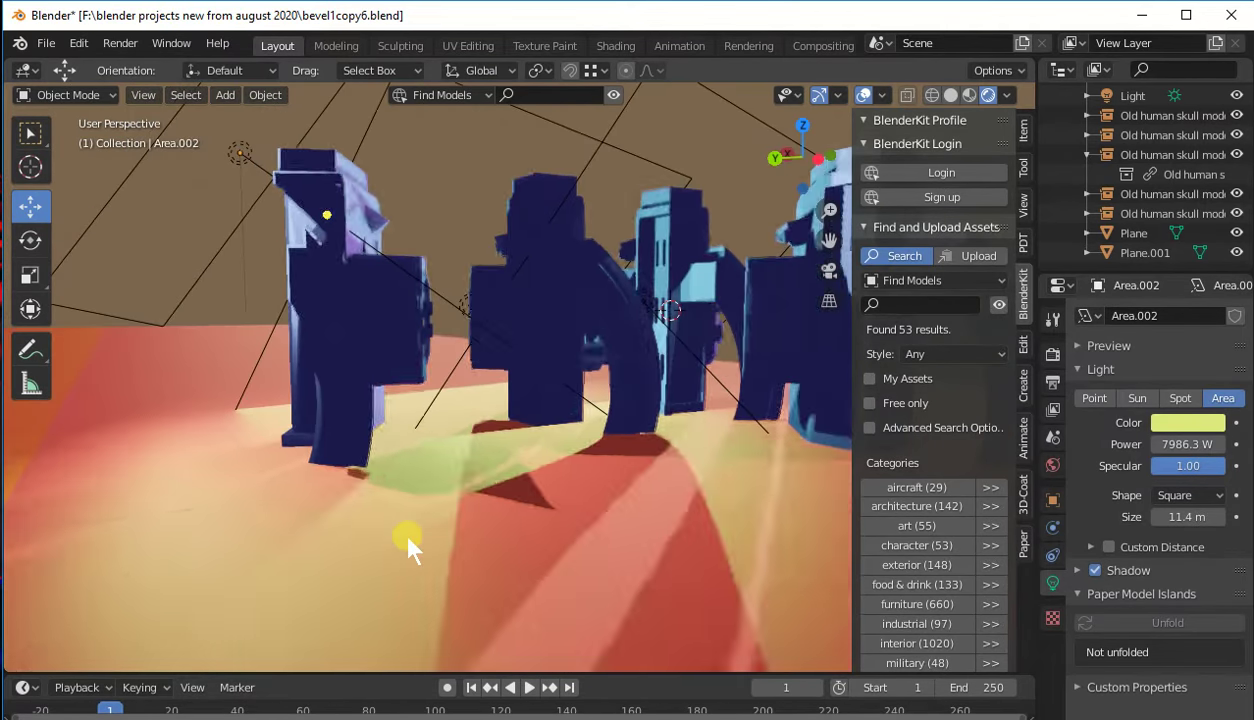
scroll(394, 542, up, 2)
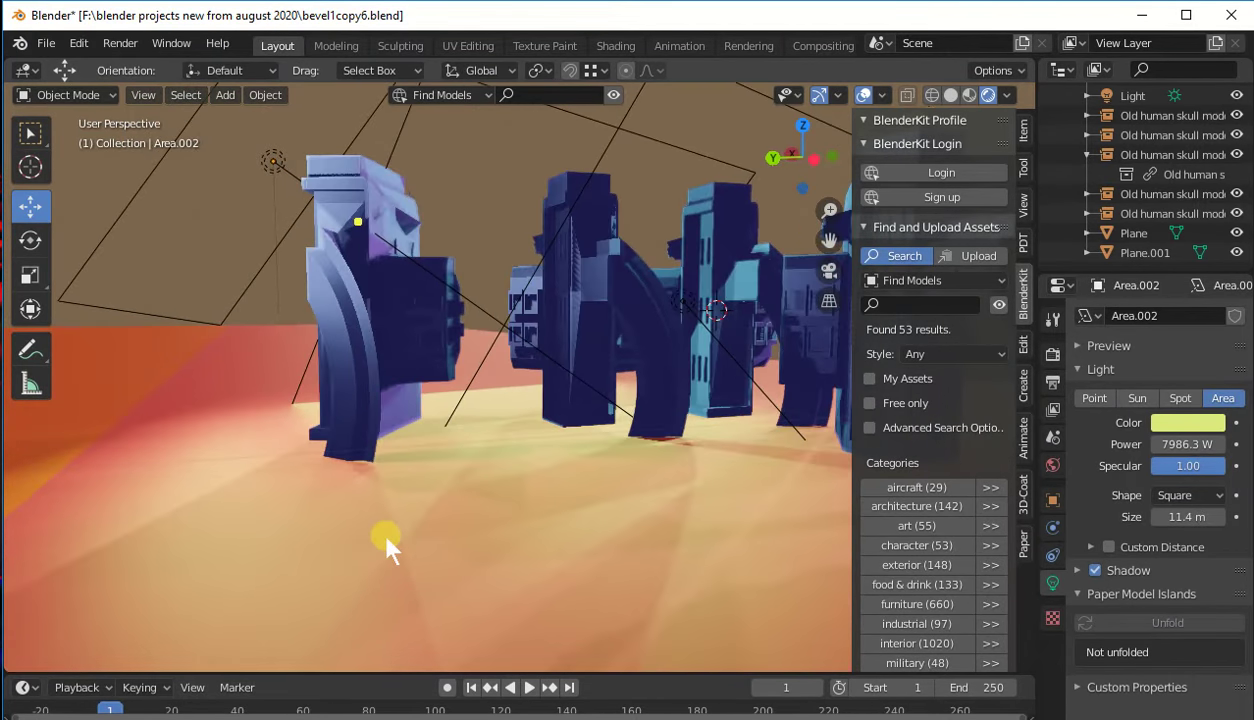
- Orbit close around the figures, panel boxes and arched legs from low and high angles
mouse_move(676, 525)
middle_down()
mouse_move(497, 540)
mouse_move(380, 537)
mouse_move(575, 535)
mouse_move(364, 526)
mouse_move(621, 498)
middle_up()
scroll(380, 537, up, 2)
scroll(532, 529, down, 2)
scroll(408, 528, up, 3)
scroll(408, 530, up, 2)
scroll(364, 525, down, 2)
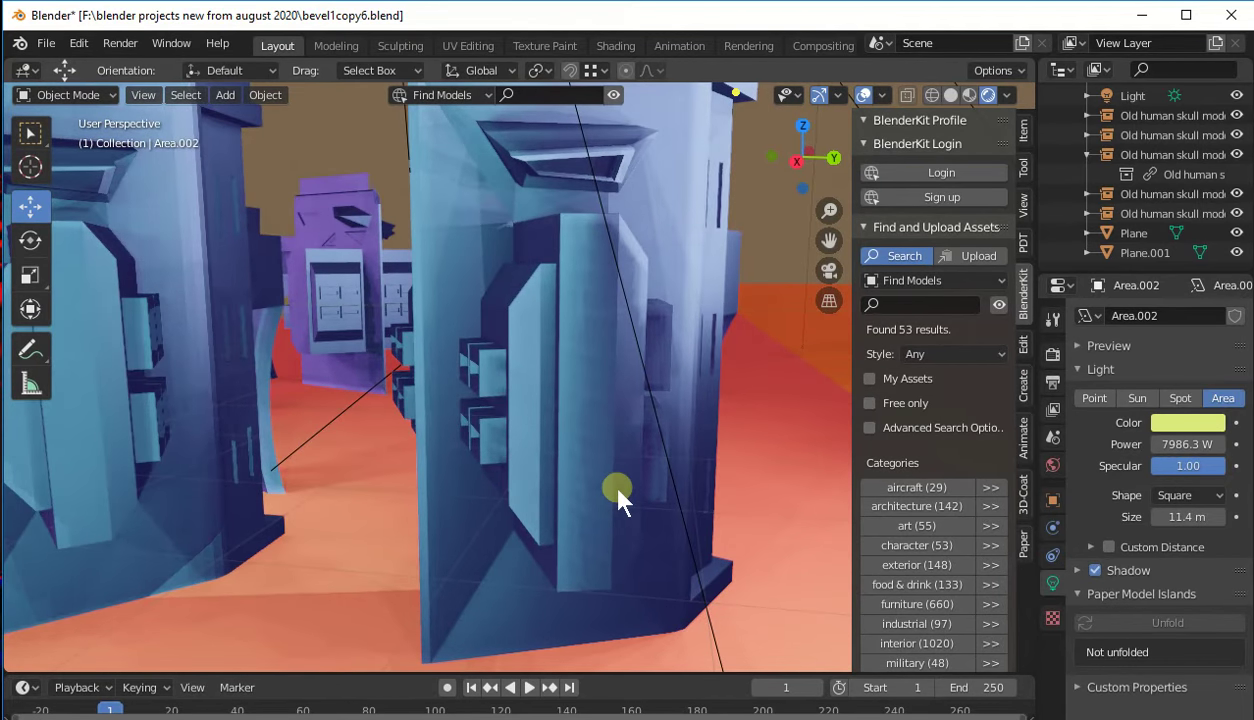
scroll(621, 498, down, 4)
scroll(622, 492, up, 4)
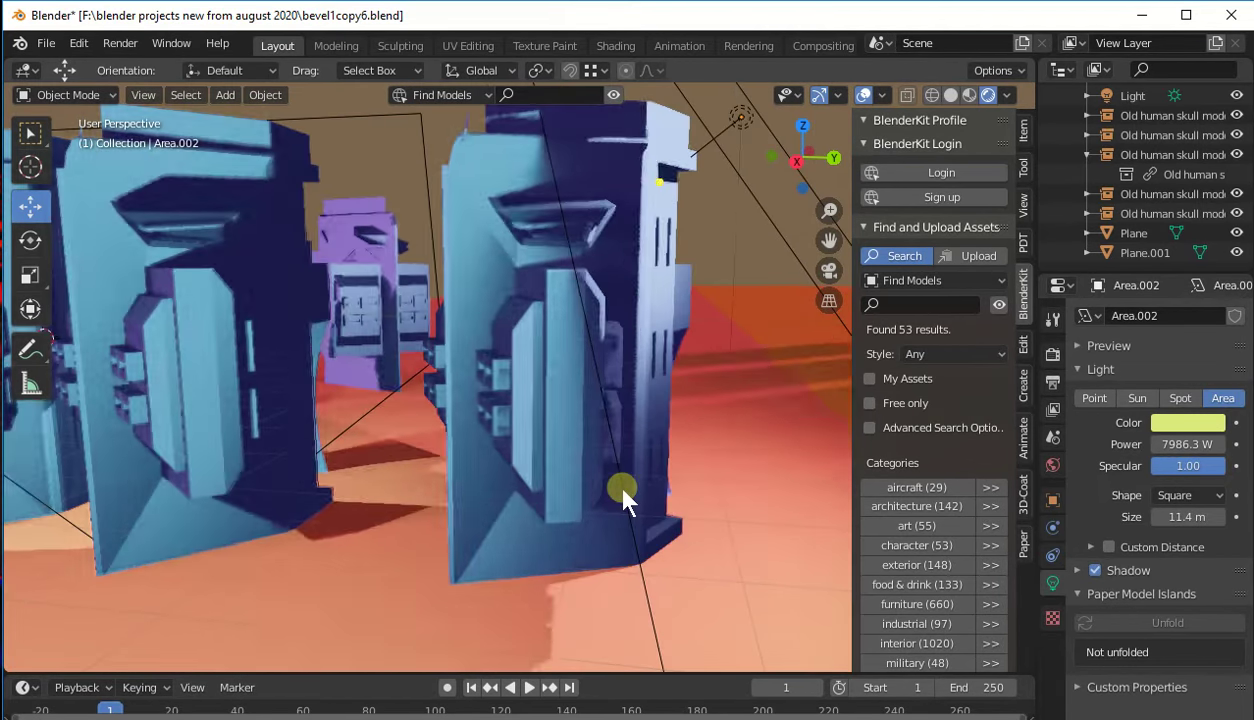
mouse_move(540, 512)
middle_down()
mouse_move(504, 512)
mouse_move(490, 582)
mouse_move(537, 567)
middle_up()
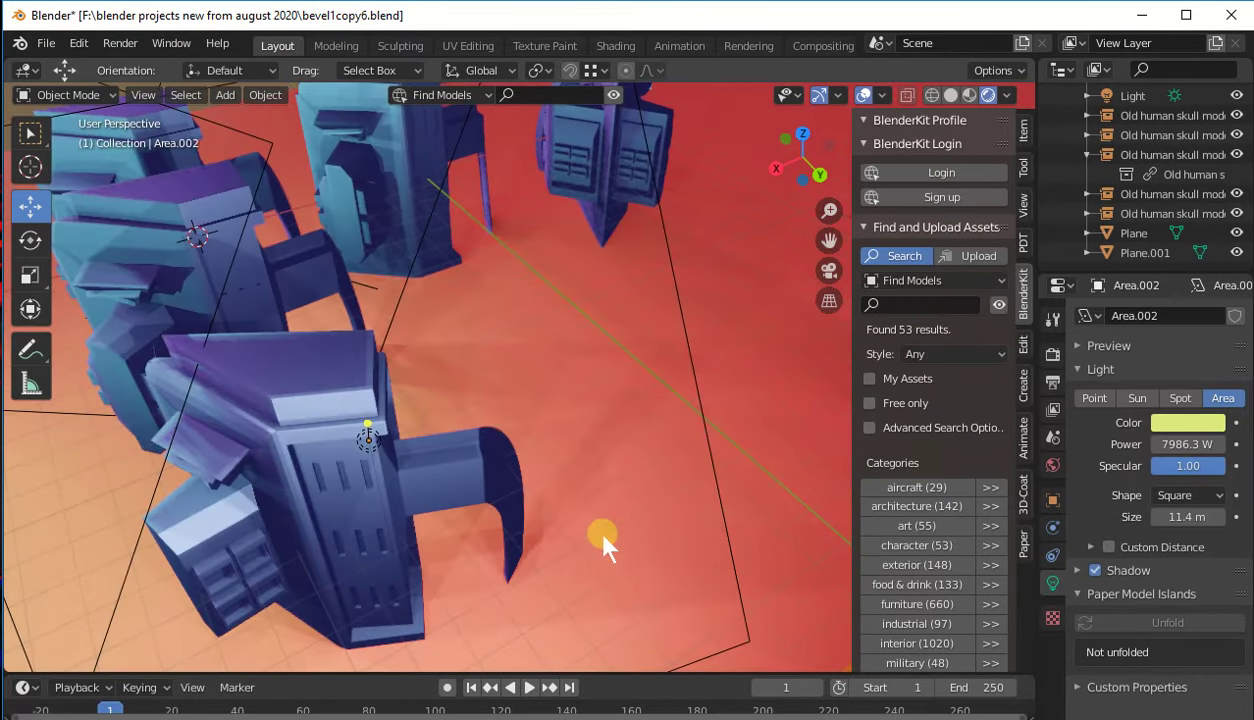
mouse_move(582, 540)
middle_down()
mouse_move(475, 562)
mouse_move(588, 526)
mouse_move(554, 526)
mouse_move(582, 515)
middle_up()
scroll(583, 518, up, 3)
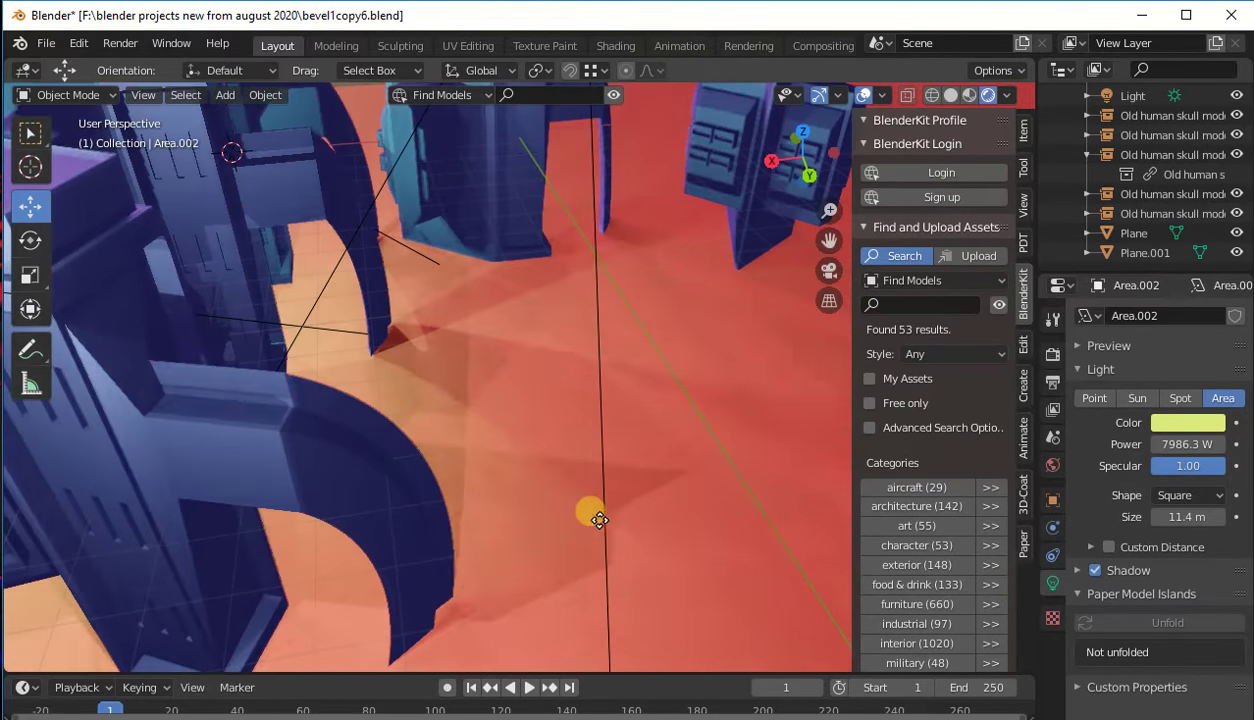
mouse_move(634, 478)
middle_down()
mouse_move(636, 462)
mouse_move(604, 484)
mouse_move(623, 512)
mouse_move(484, 526)
mouse_move(697, 498)
mouse_move(666, 450)
mouse_move(616, 490)
mouse_move(632, 598)
middle_up()
scroll(633, 600, down, 2)
scroll(666, 565, down, 2)
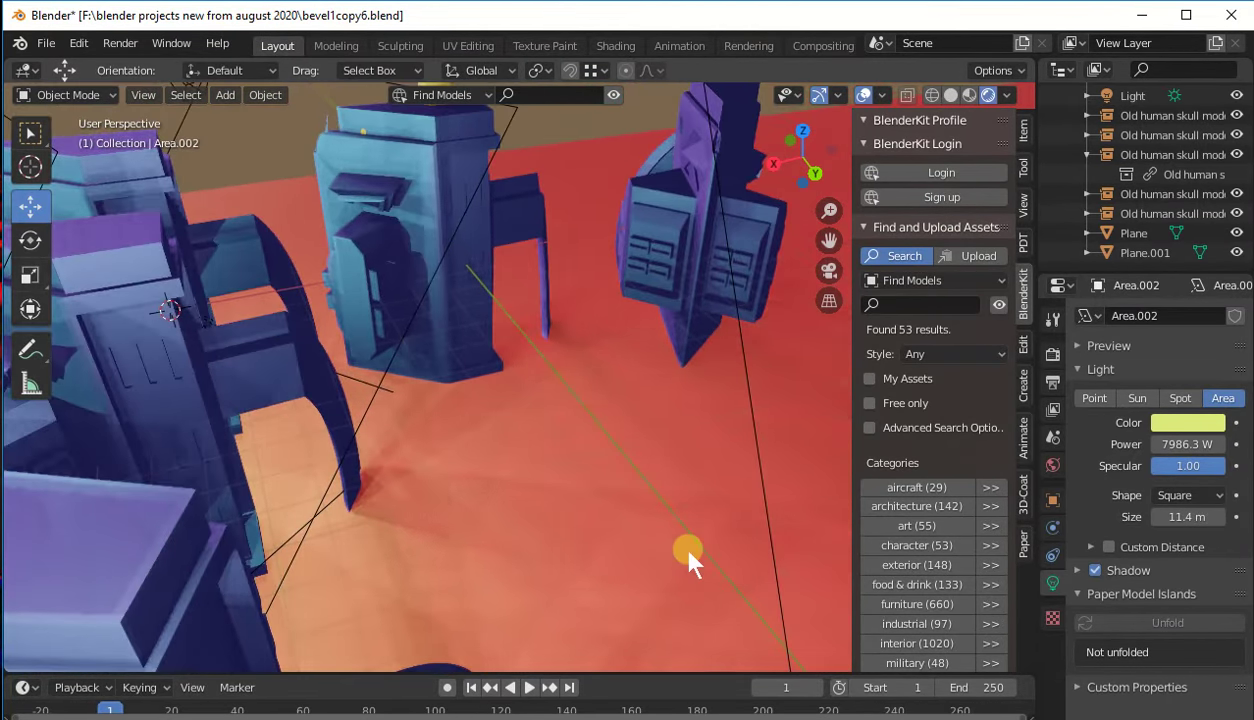
mouse_move(686, 556)
middle_down()
mouse_move(546, 556)
mouse_move(650, 556)
mouse_move(602, 588)
mouse_move(552, 552)
mouse_move(717, 540)
middle_up()
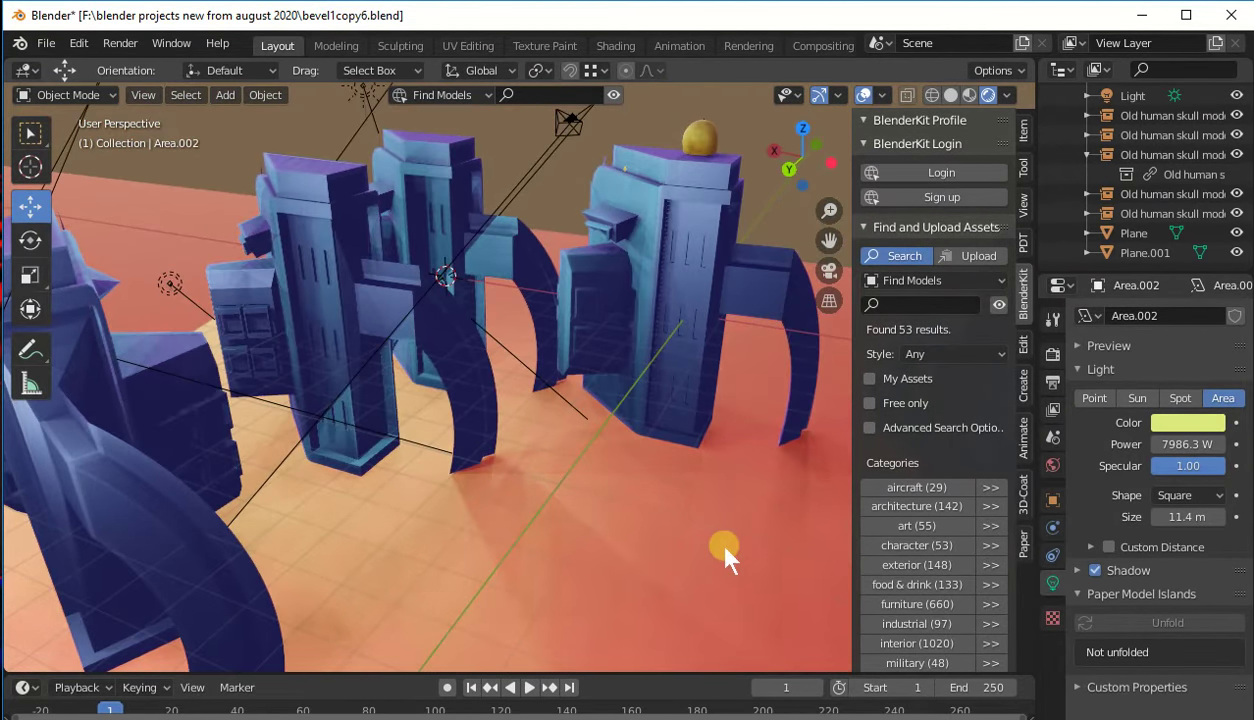
scroll(722, 548, up, 3)
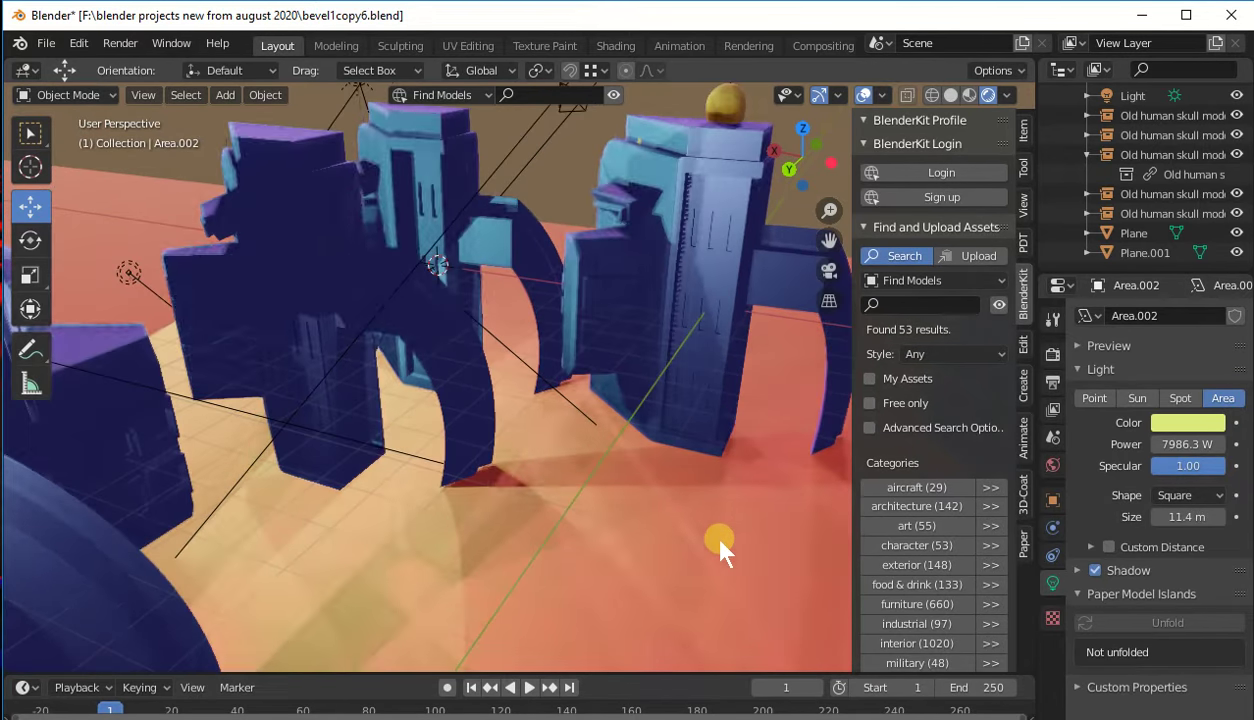
scroll(720, 544, up, 3)
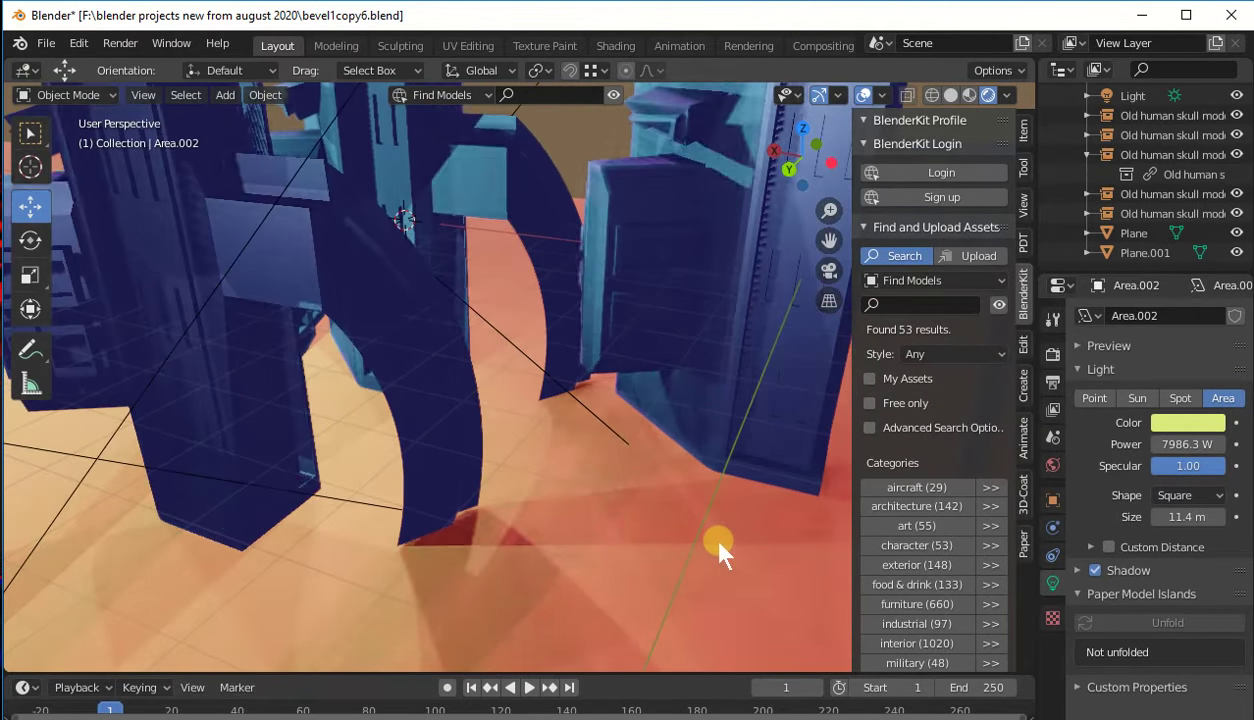
mouse_move(648, 570)
middle_down()
mouse_move(563, 582)
mouse_move(372, 551)
mouse_move(84, 549)
mouse_move(1000, 549)
mouse_move(995, 560)
mouse_move(1250, 549)
mouse_move(752, 512)
middle_up()
scroll(752, 512, down, 3)
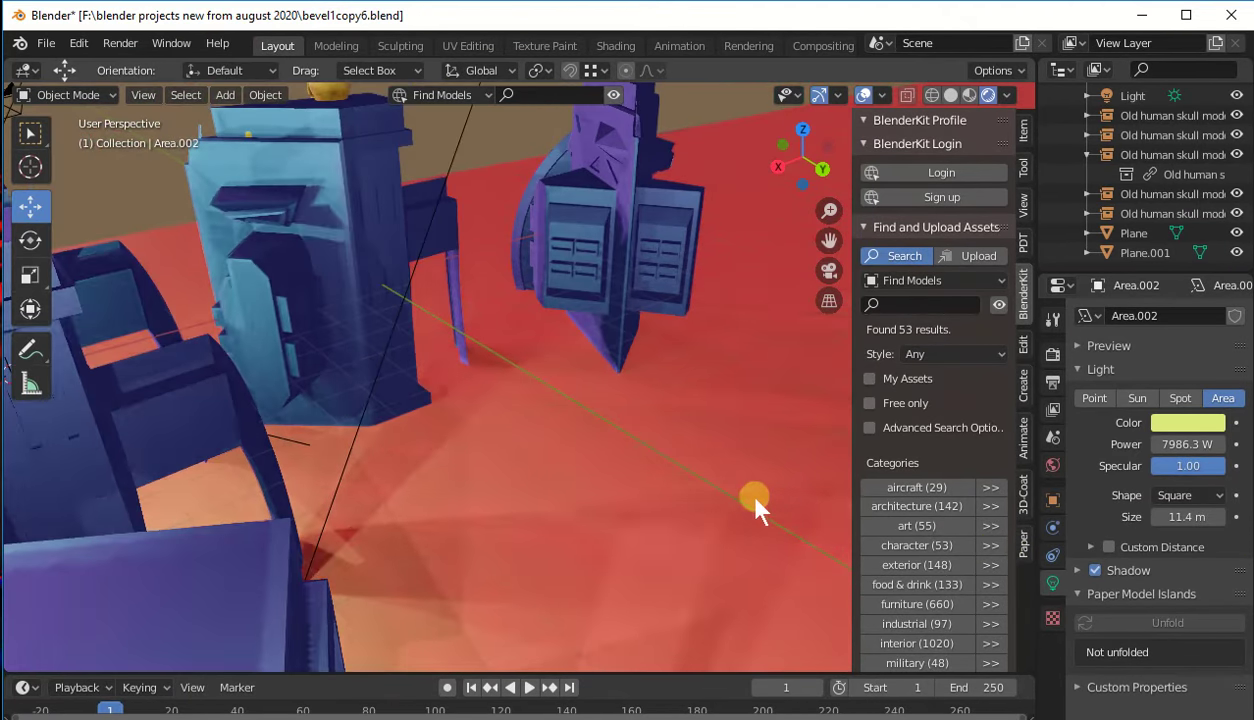
scroll(627, 498, down, 1)
mouse_move(684, 482)
middle_down()
mouse_move(498, 482)
mouse_move(565, 437)
middle_up()
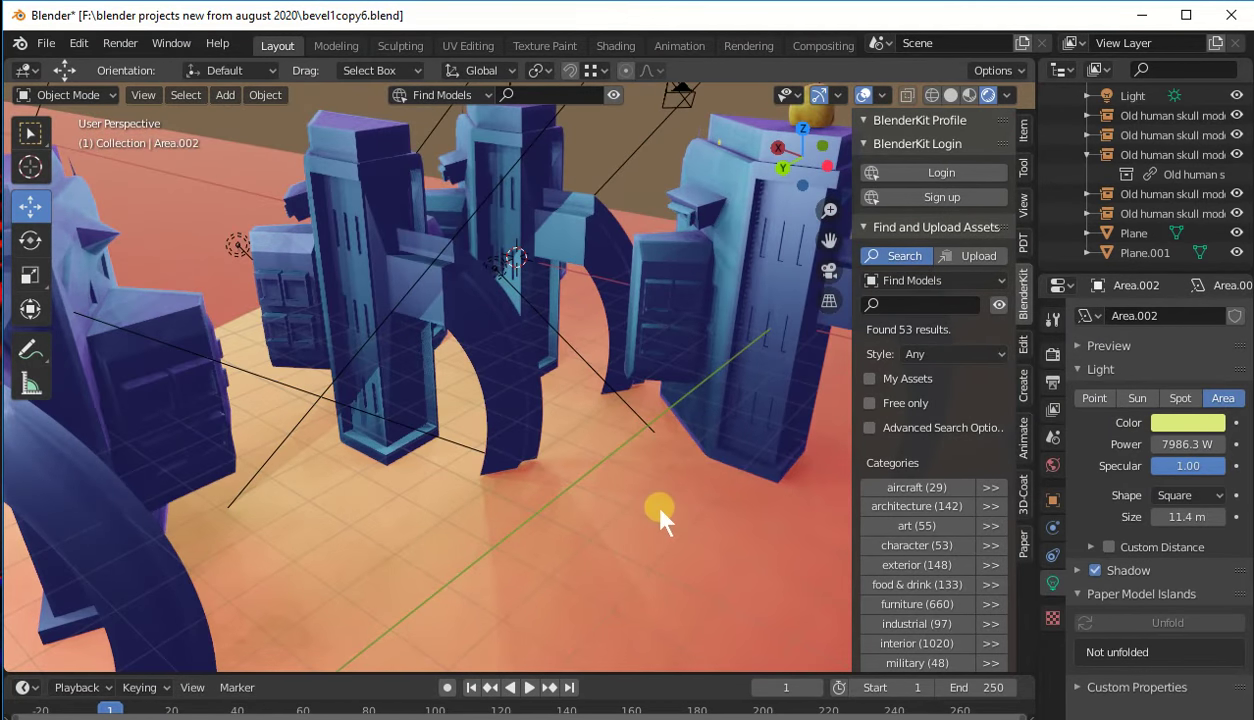
mouse_move(689, 482)
middle_down()
mouse_move(697, 452)
mouse_move(605, 568)
mouse_move(630, 557)
middle_up()
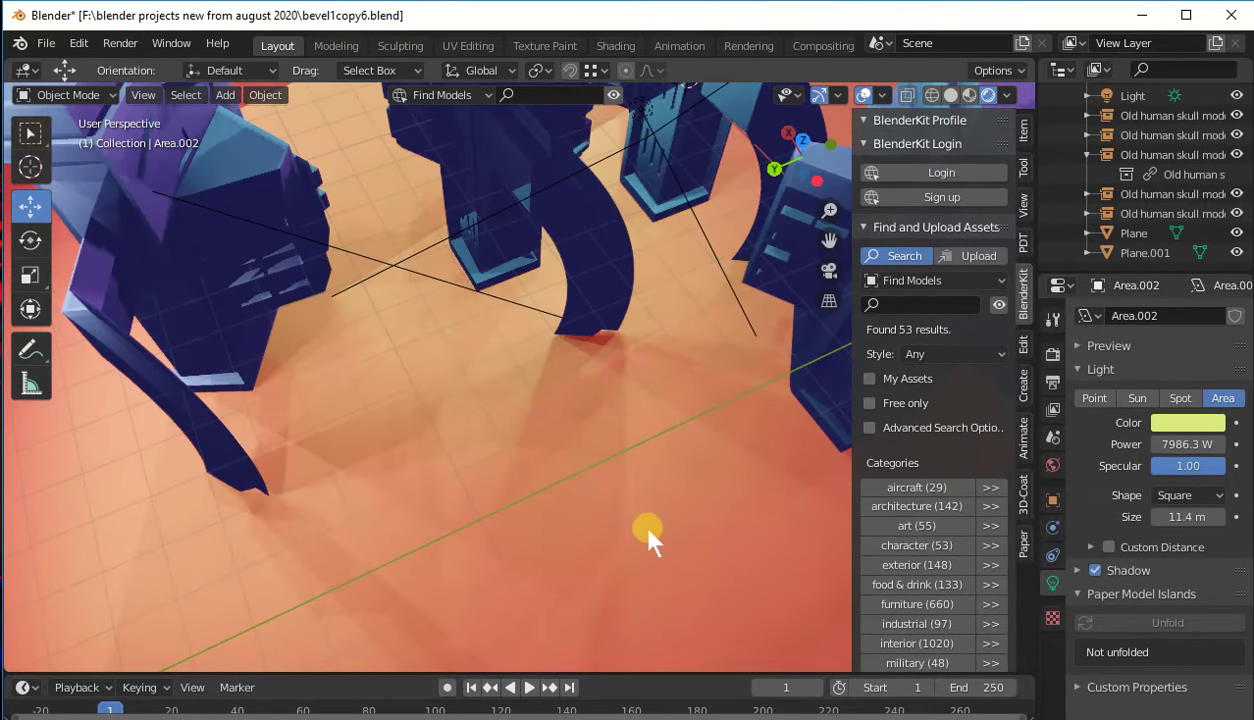
scroll(678, 566, down, 3)
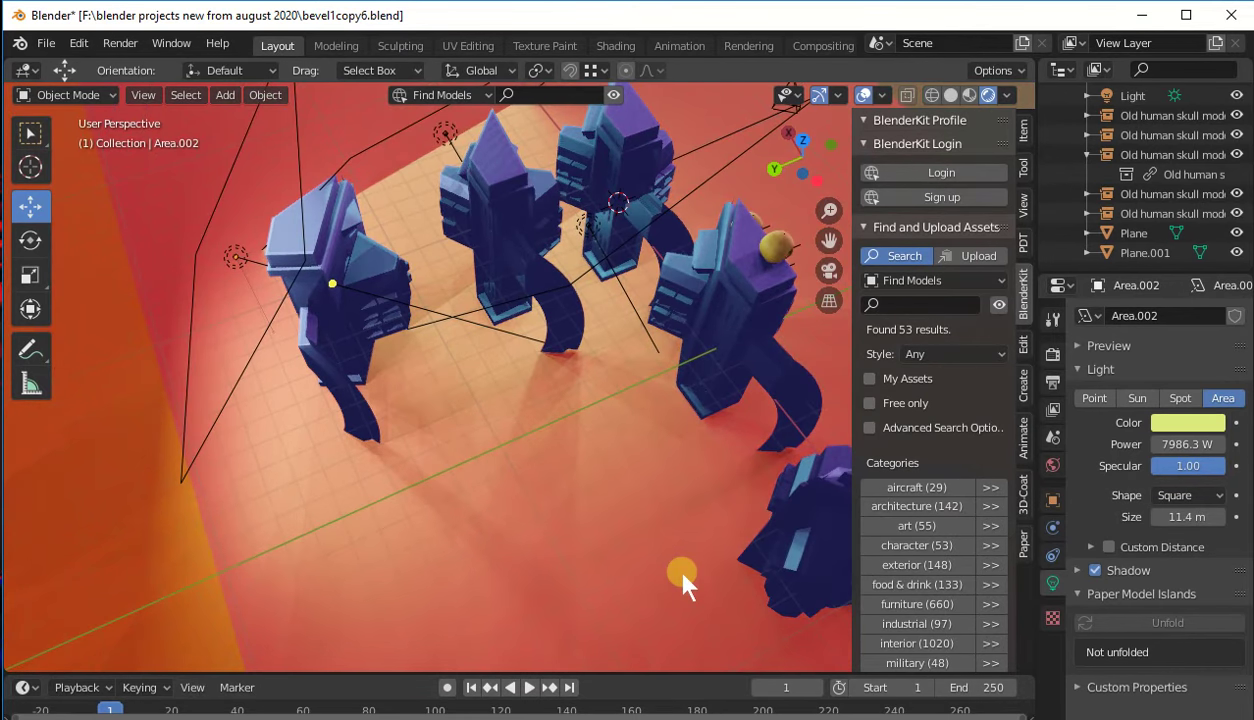
scroll(681, 573, up, 2)
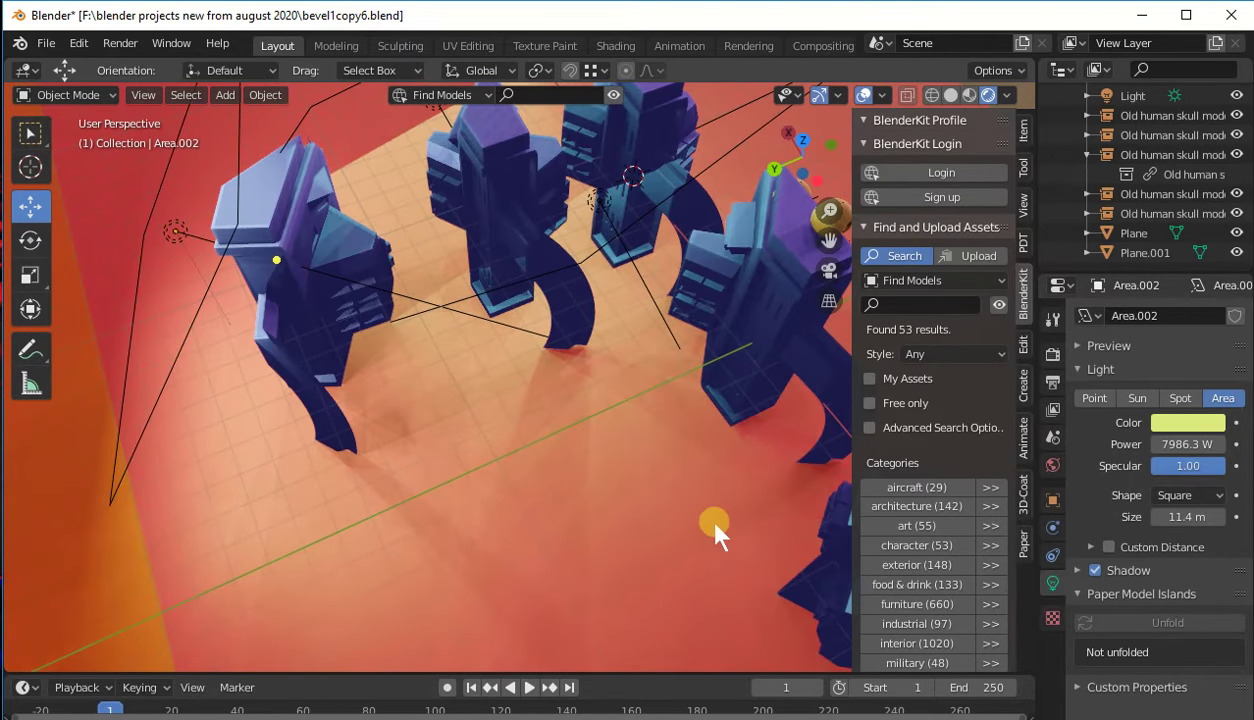
- Orbit to an overhead view of the figures and select the area light above them
mouse_move(680, 425)
middle_down()
mouse_move(588, 392)
mouse_move(551, 440)
mouse_move(700, 418)
mouse_move(733, 386)
mouse_move(833, 366)
mouse_move(798, 356)
mouse_move(778, 383)
mouse_move(734, 400)
mouse_move(365, 125)
middle_up()
mouse_move(288, 248)
middle_down()
mouse_move(260, 300)
mouse_move(342, 235)
mouse_move(356, 200)
mouse_move(468, 285)
mouse_move(532, 246)
mouse_move(664, 302)
mouse_move(726, 268)
mouse_move(595, 375)
middle_up()
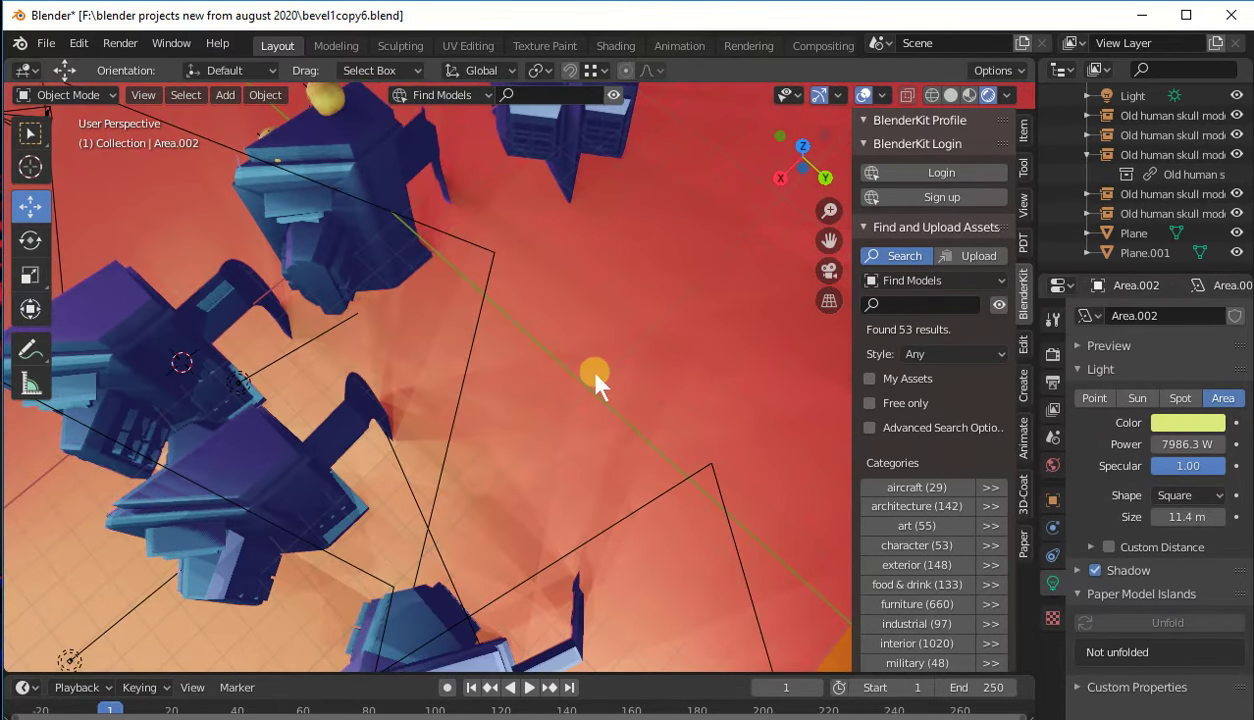
middle_drag(640, 322, 716, 226)
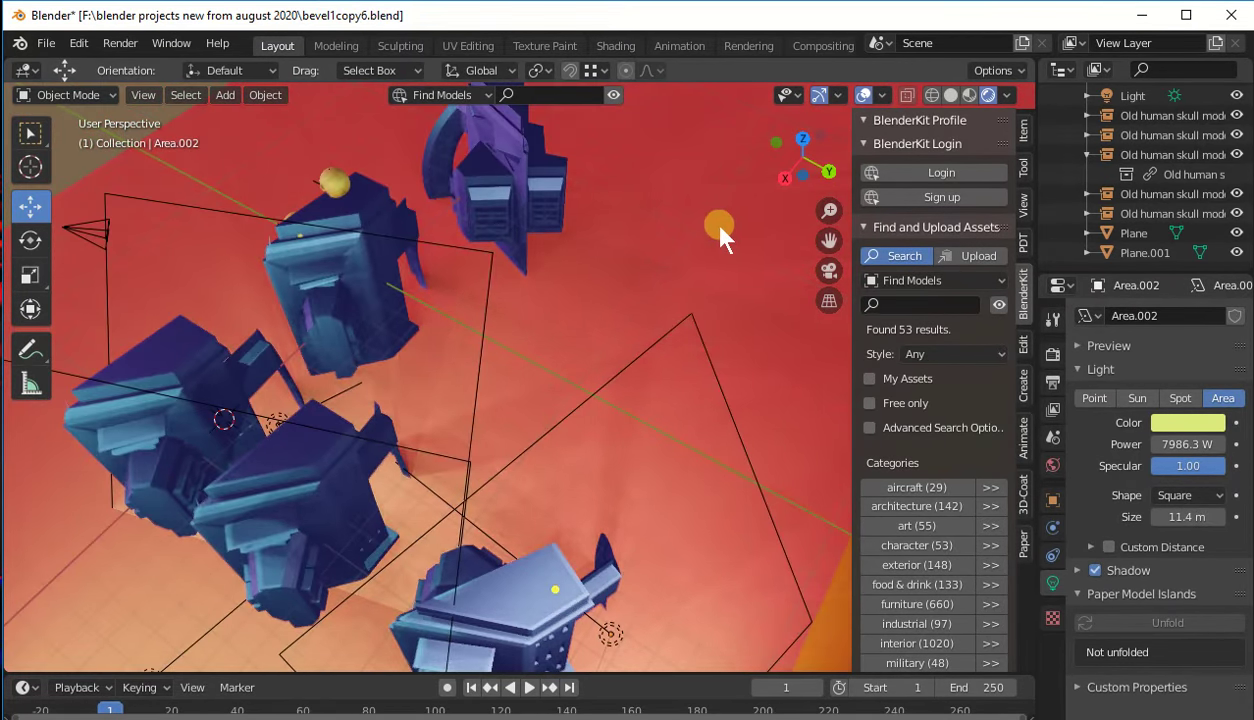
scroll(587, 352, down, 3)
click(636, 337)
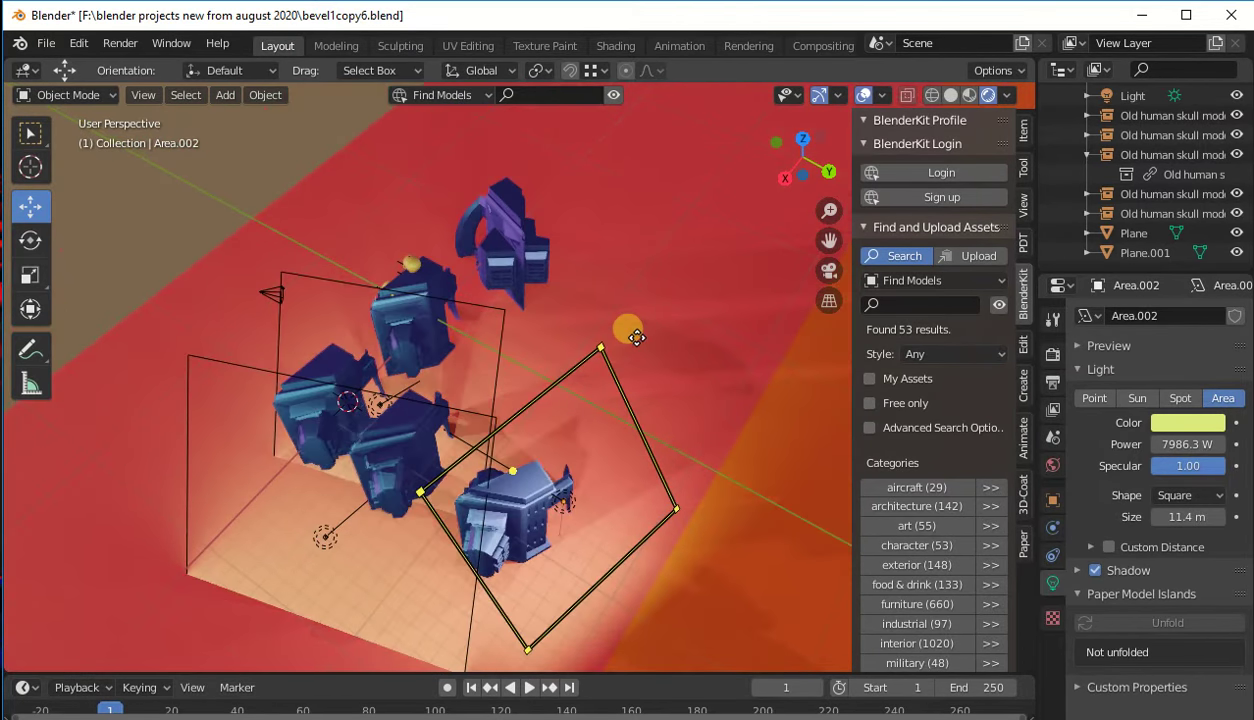
scroll(637, 337, up, 3)
scroll(630, 340, up, 2)
scroll(630, 340, up, 2)
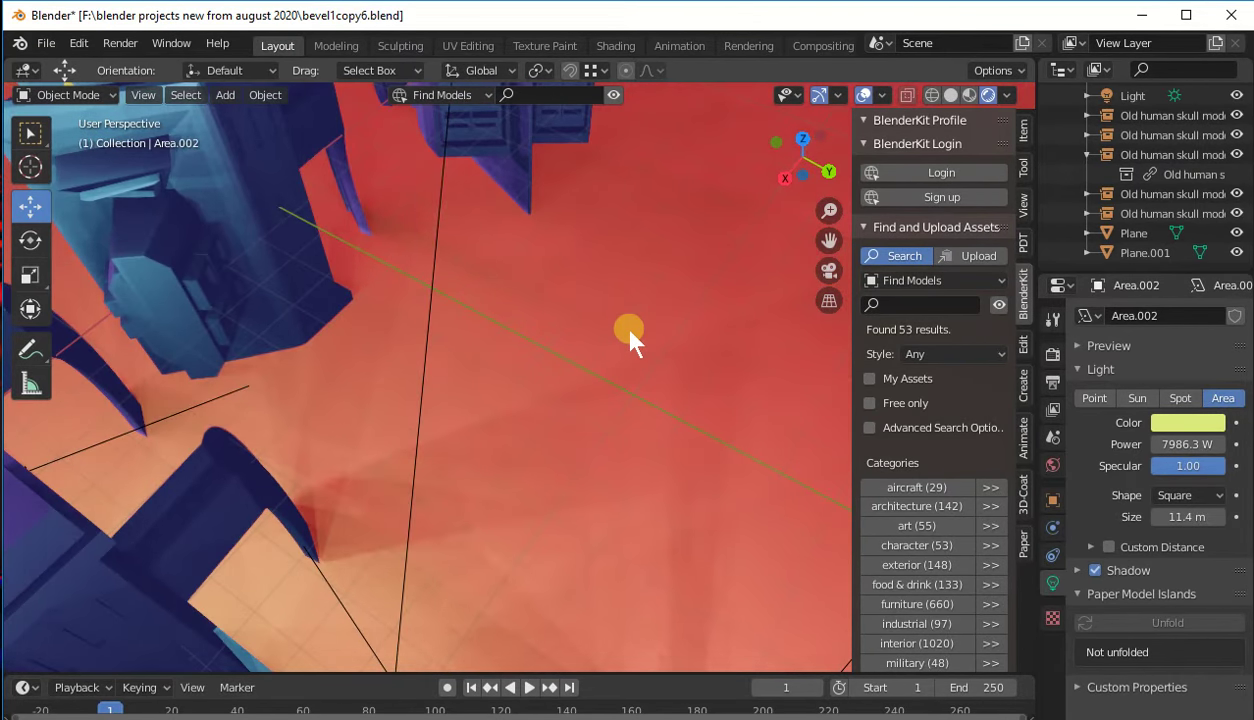
scroll(550, 315, down, 3)
- Swing from top-down to a side view until the camera appears beside the figures
middle_drag(529, 300, 550, 247)
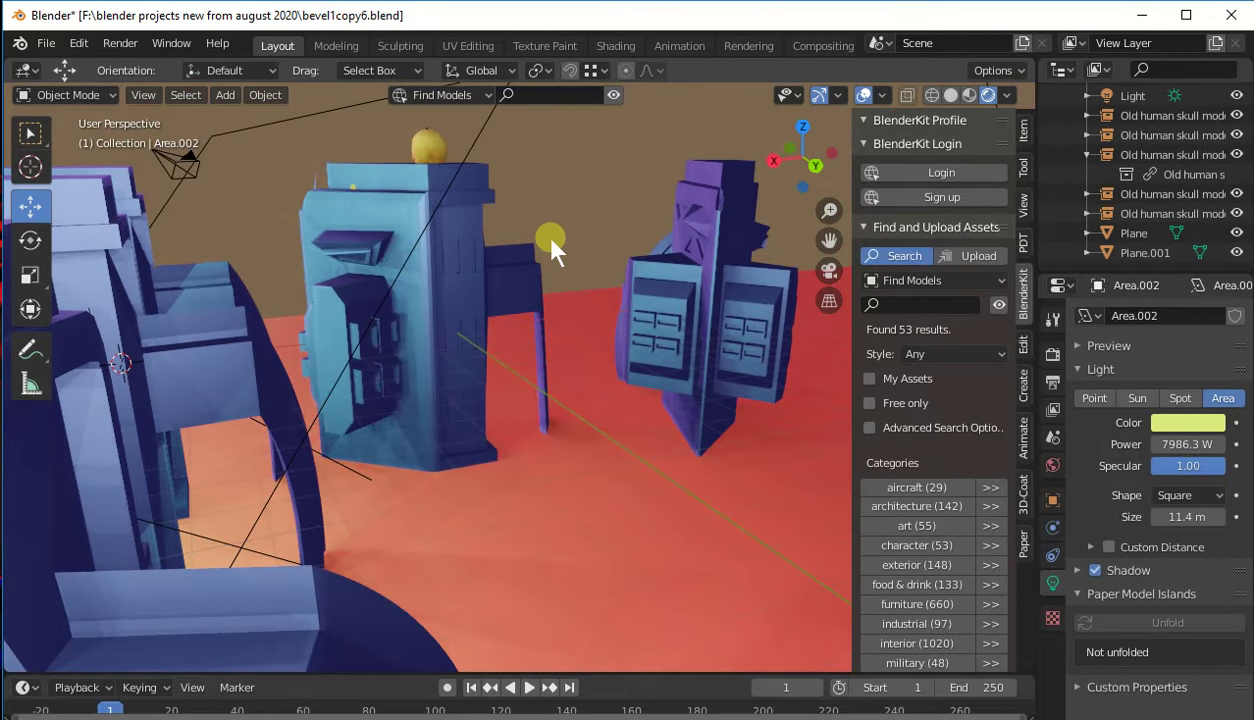
scroll(574, 224, up, 2)
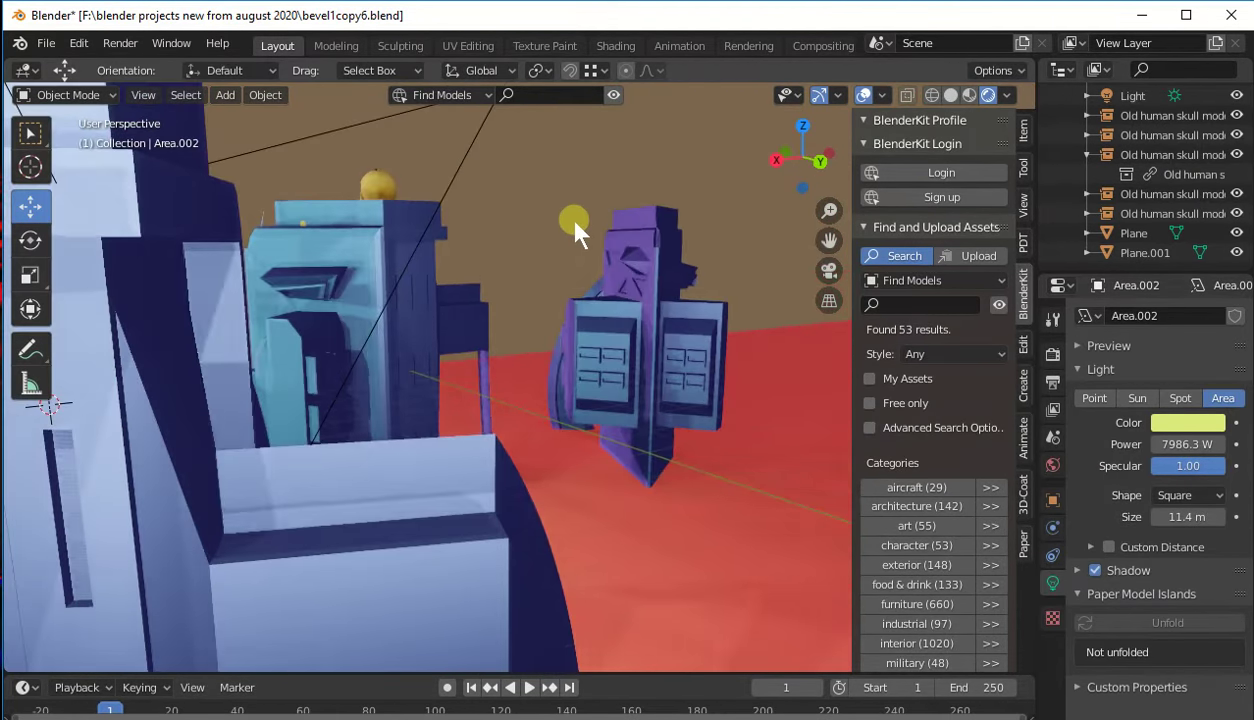
scroll(578, 224, up, 2)
middle_drag(578, 224, 404, 252)
scroll(524, 226, up, 2)
scroll(481, 230, up, 2)
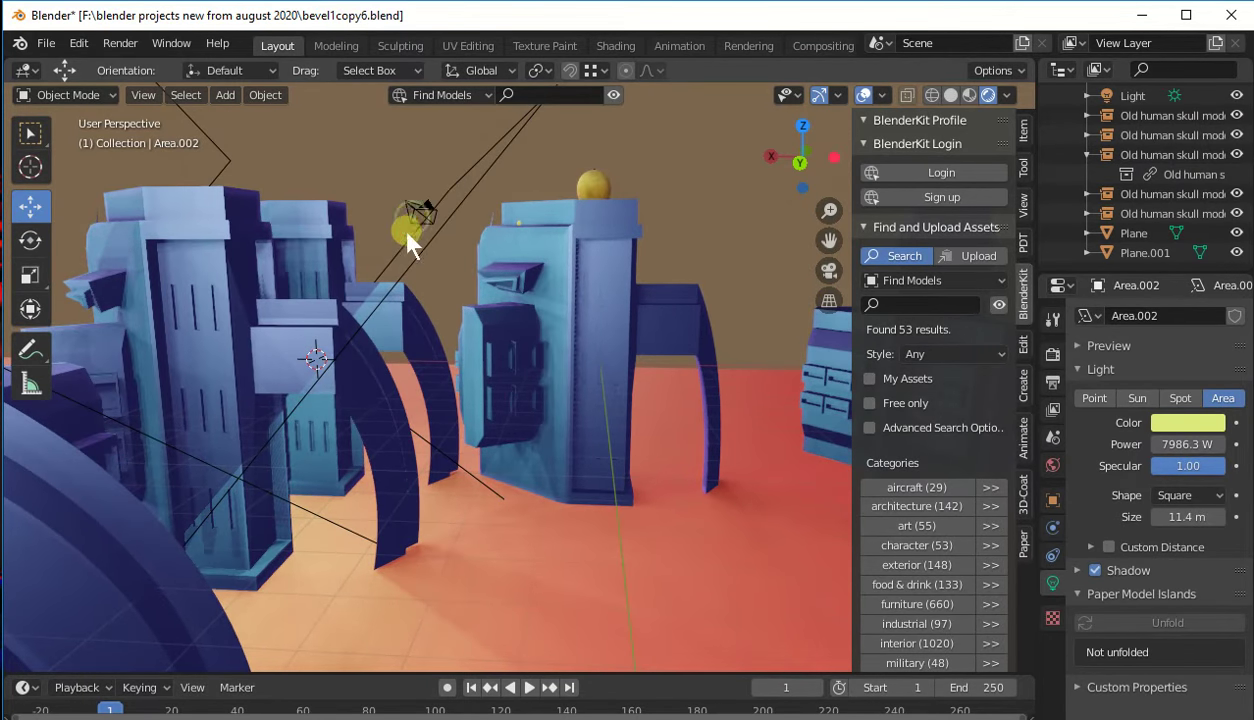
- Select the camera and lower it along the Z axis toward the floor
click(408, 232)
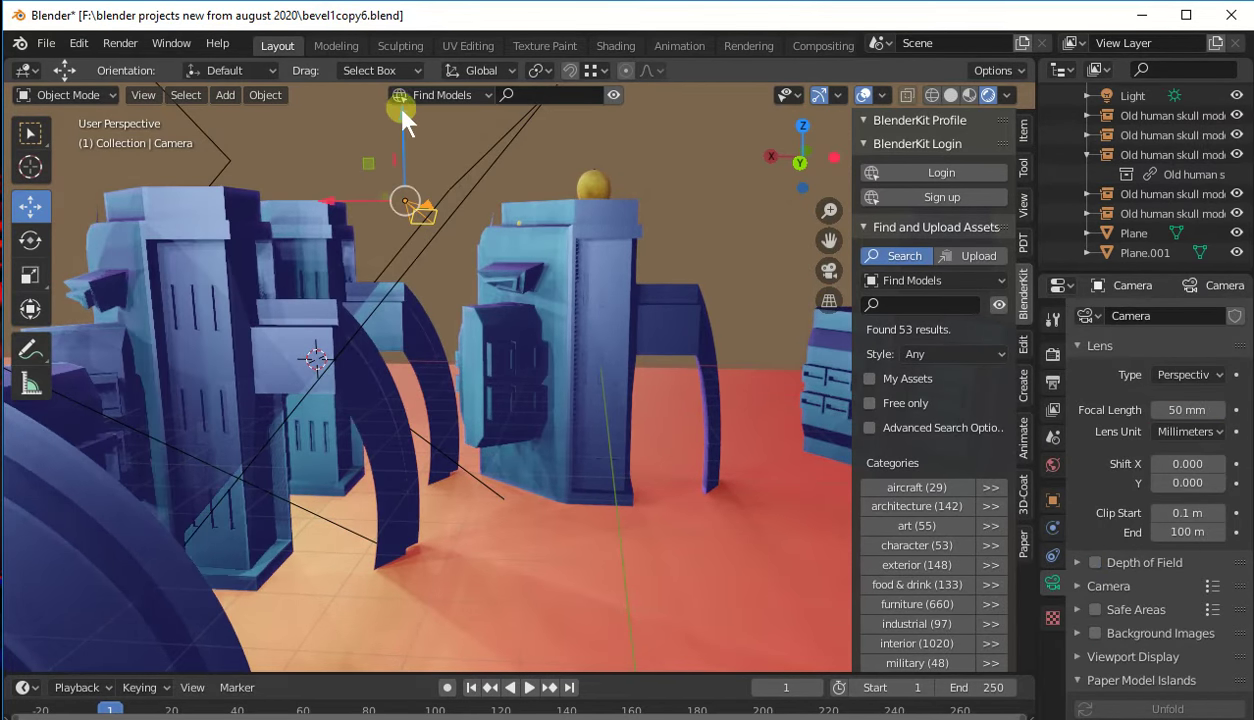
drag(403, 118, 421, 248)
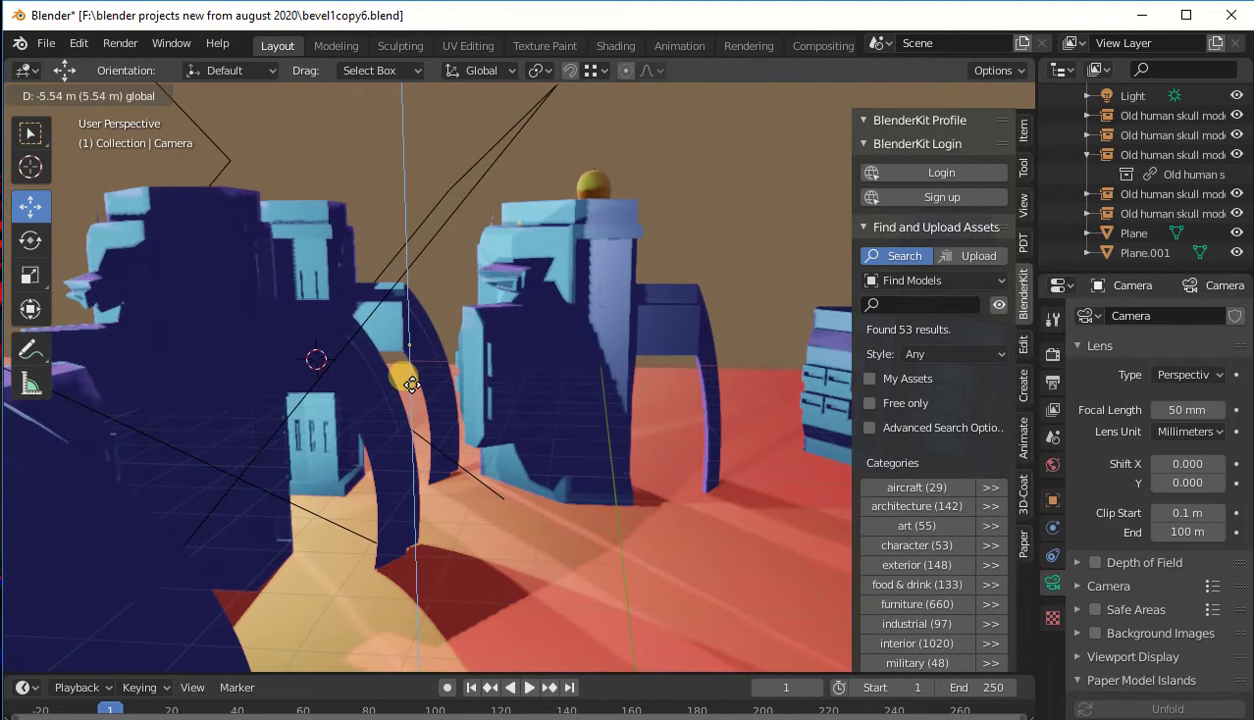
drag(411, 387, 434, 329)
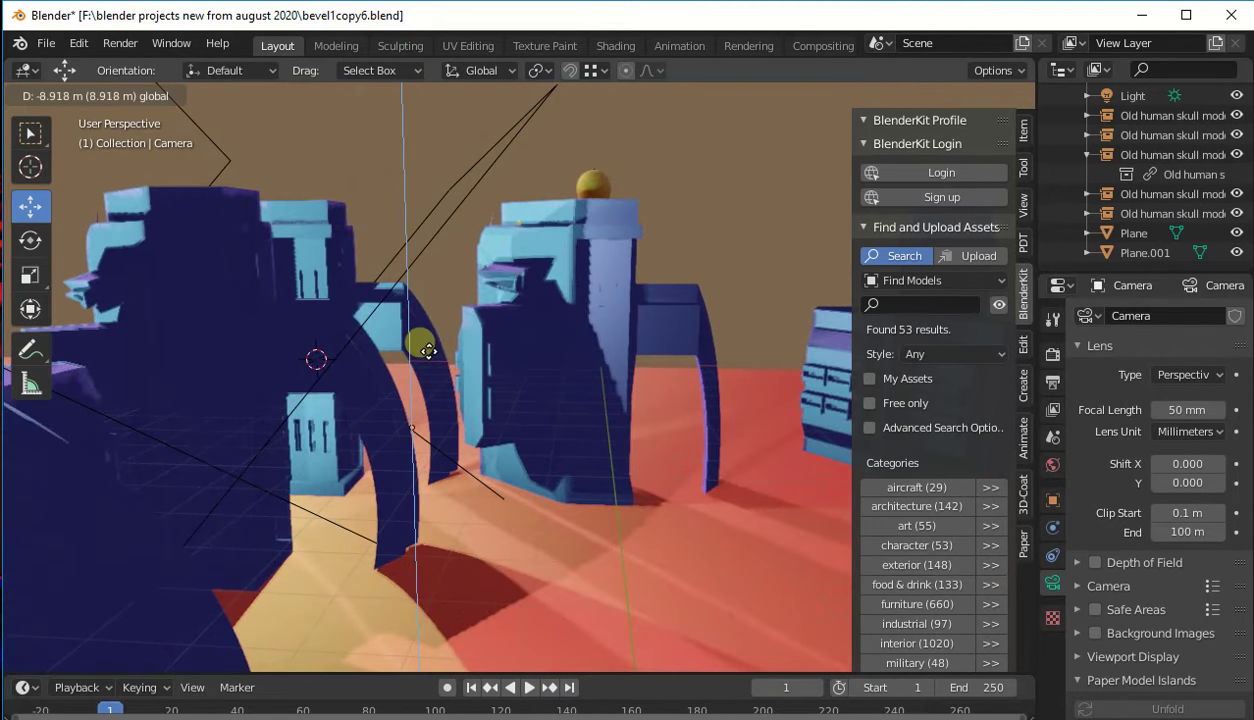
drag(434, 329, 410, 400)
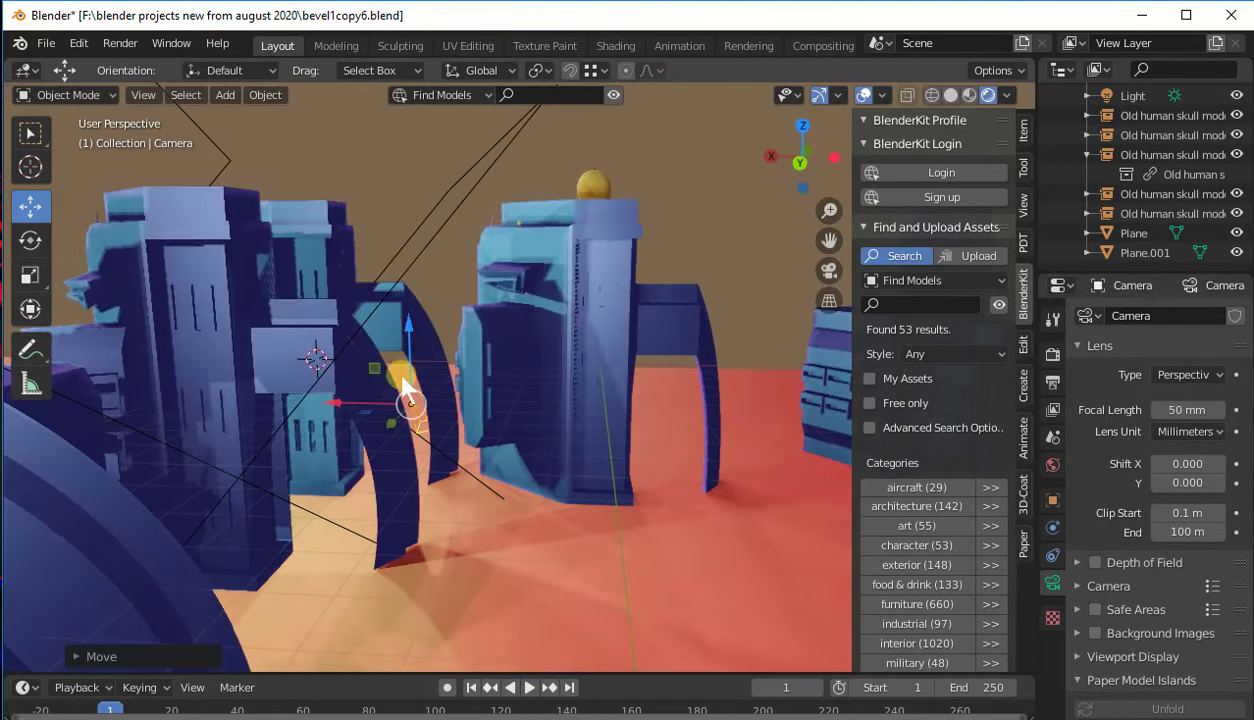
- Rotate the camera, tilting it about the green axis and turning it around Z
click(29, 244)
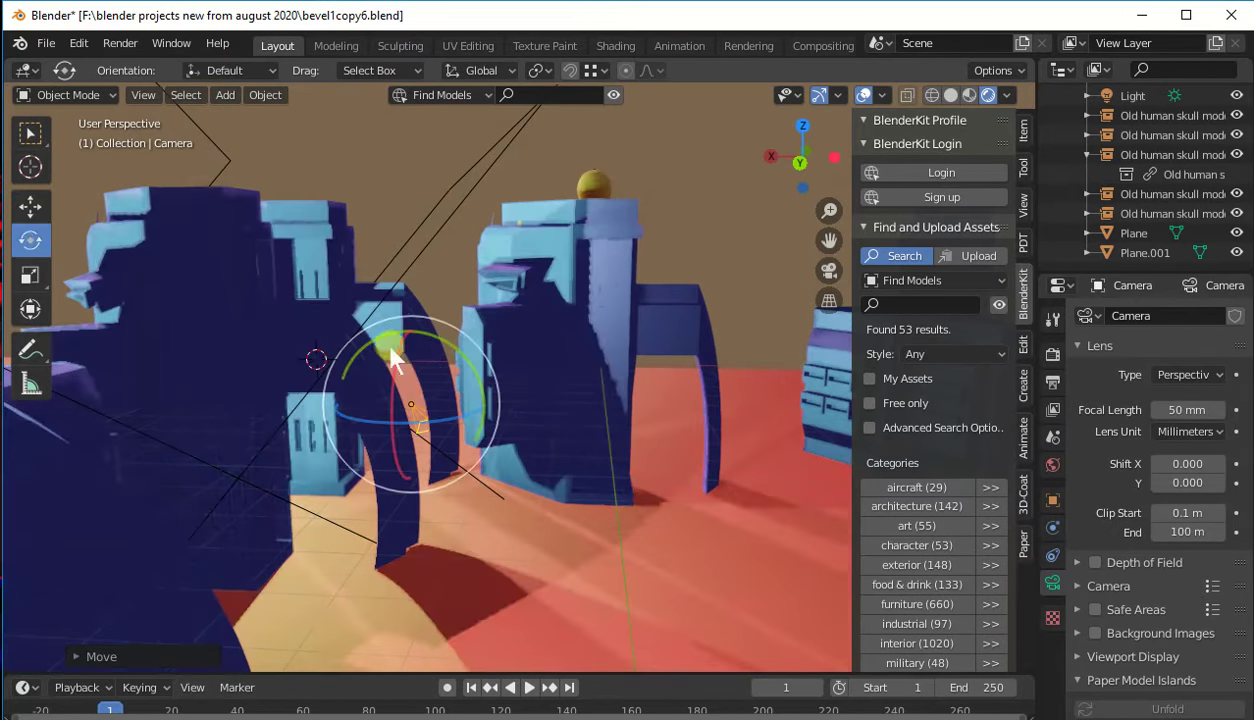
drag(488, 407, 485, 318)
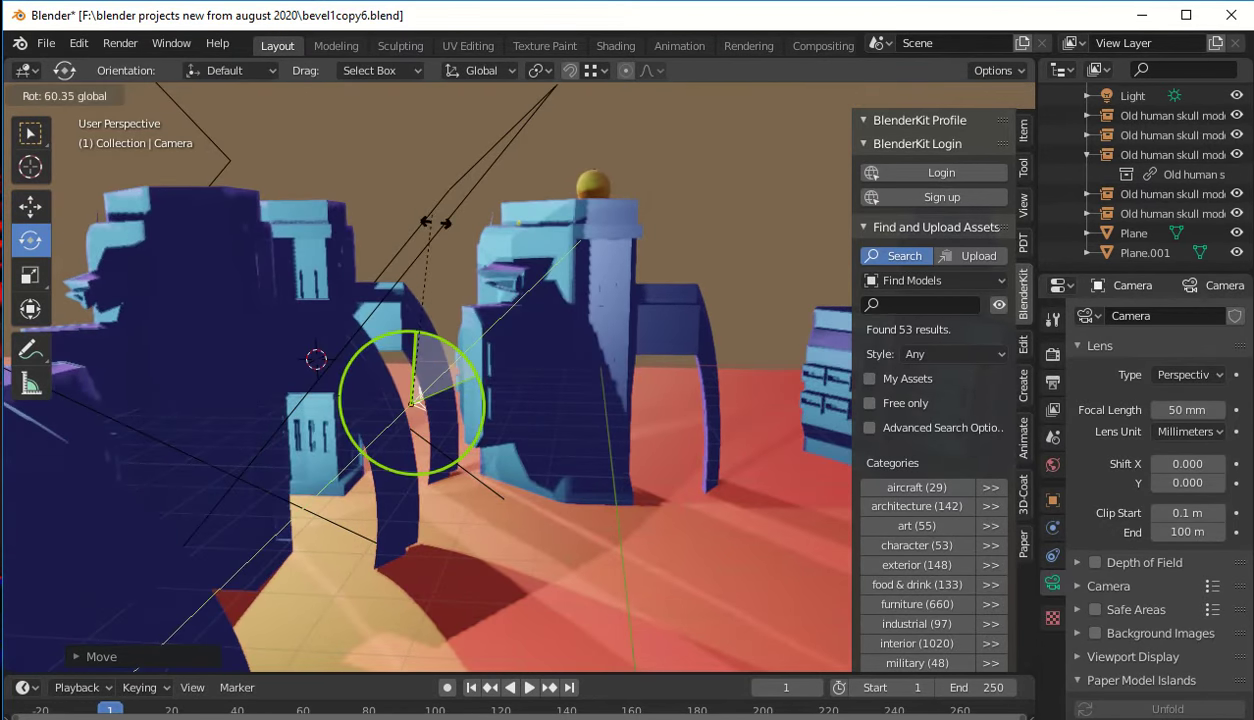
drag(428, 211, 441, 262)
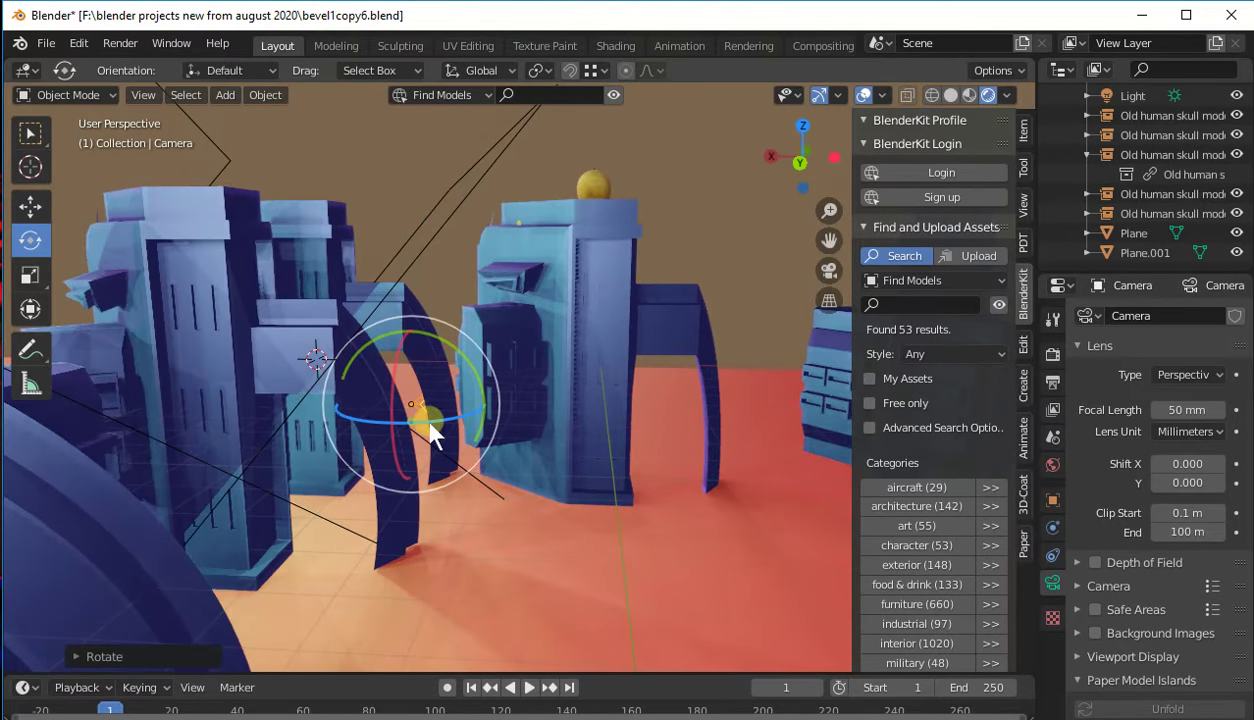
mouse_move(420, 404)
mouse_down()
mouse_move(541, 400)
mouse_move(352, 438)
mouse_move(286, 435)
mouse_move(383, 492)
mouse_up()
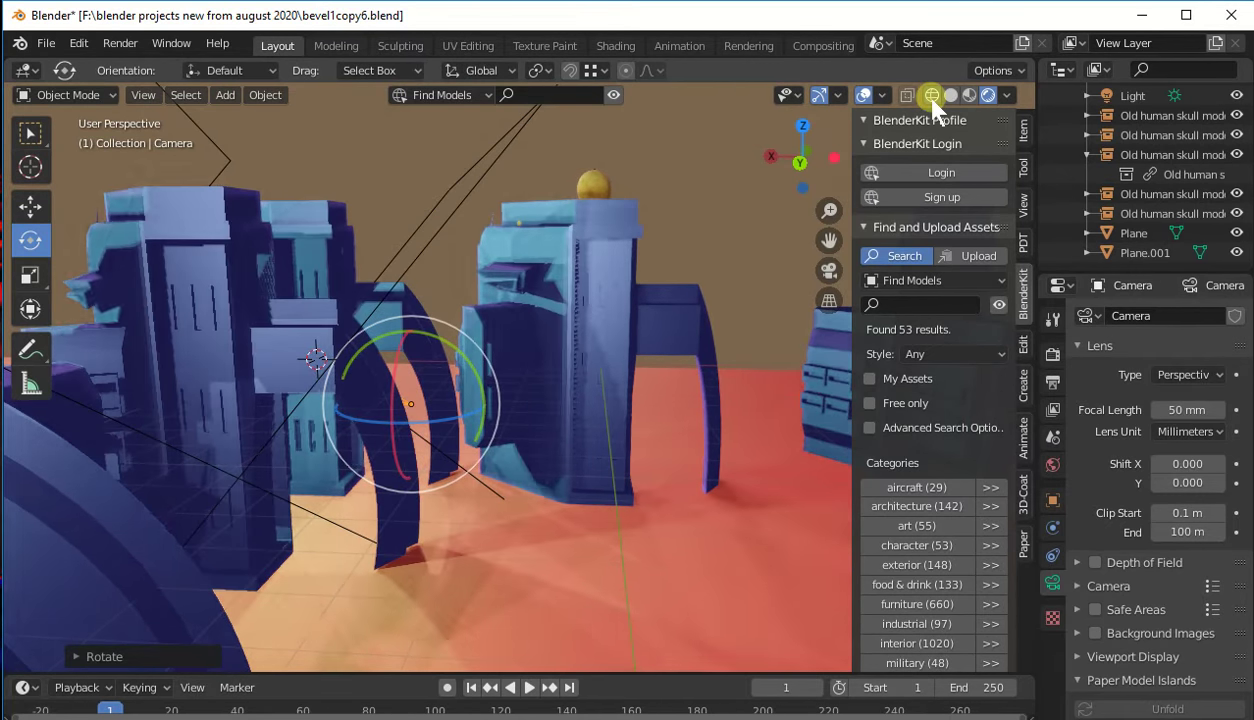
- Switch to wireframe shading and slide the camera about 1.07 m along X
click(931, 95)
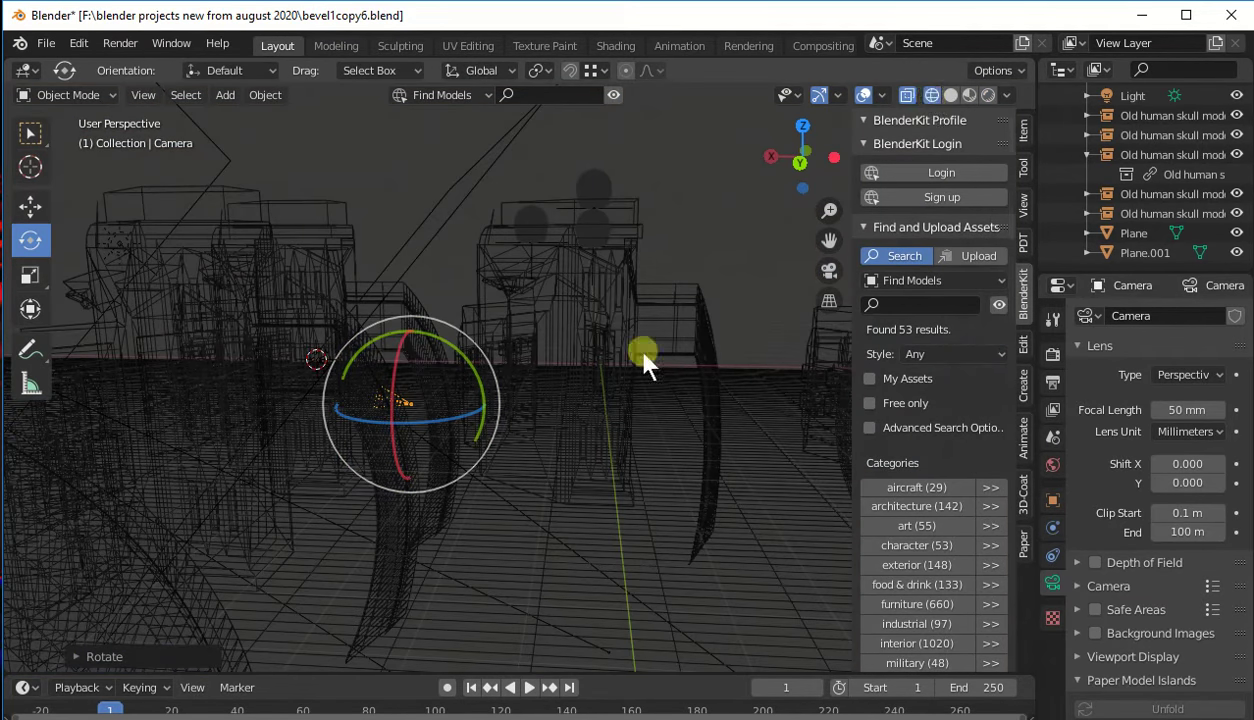
mouse_move(643, 370)
middle_down()
mouse_move(543, 425)
mouse_move(540, 440)
mouse_move(568, 420)
mouse_move(574, 389)
middle_up()
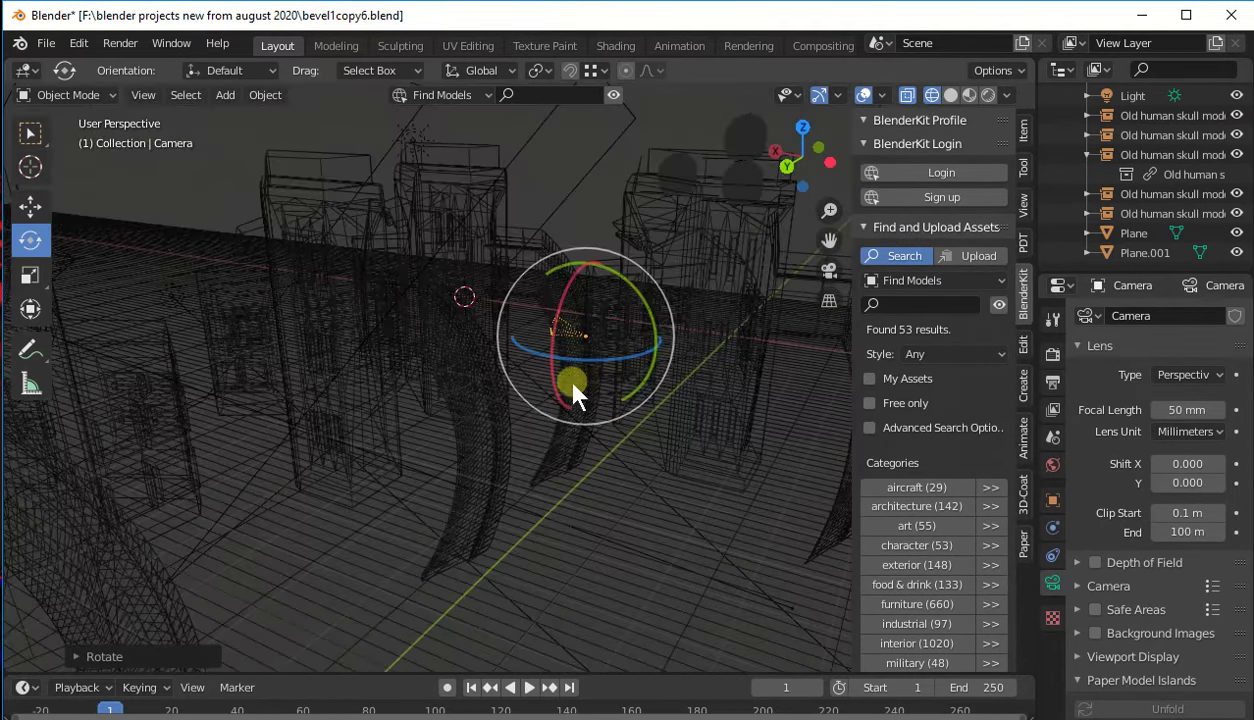
click(30, 206)
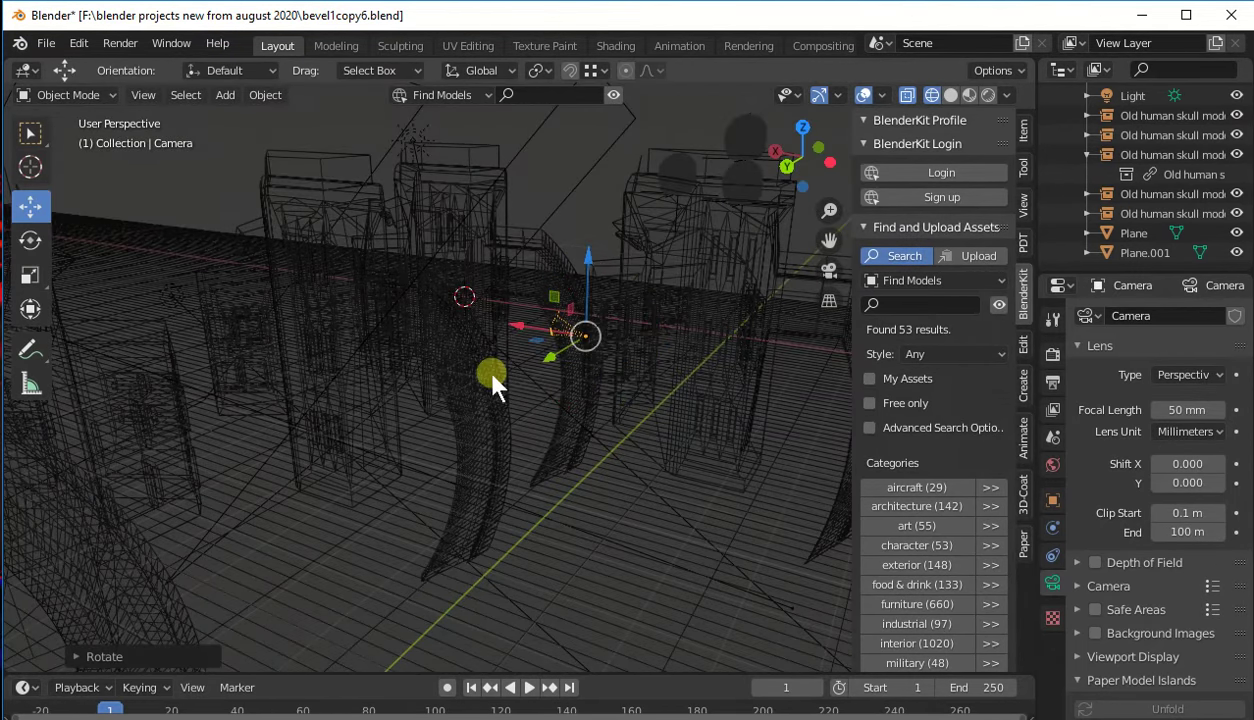
drag(521, 325, 500, 325)
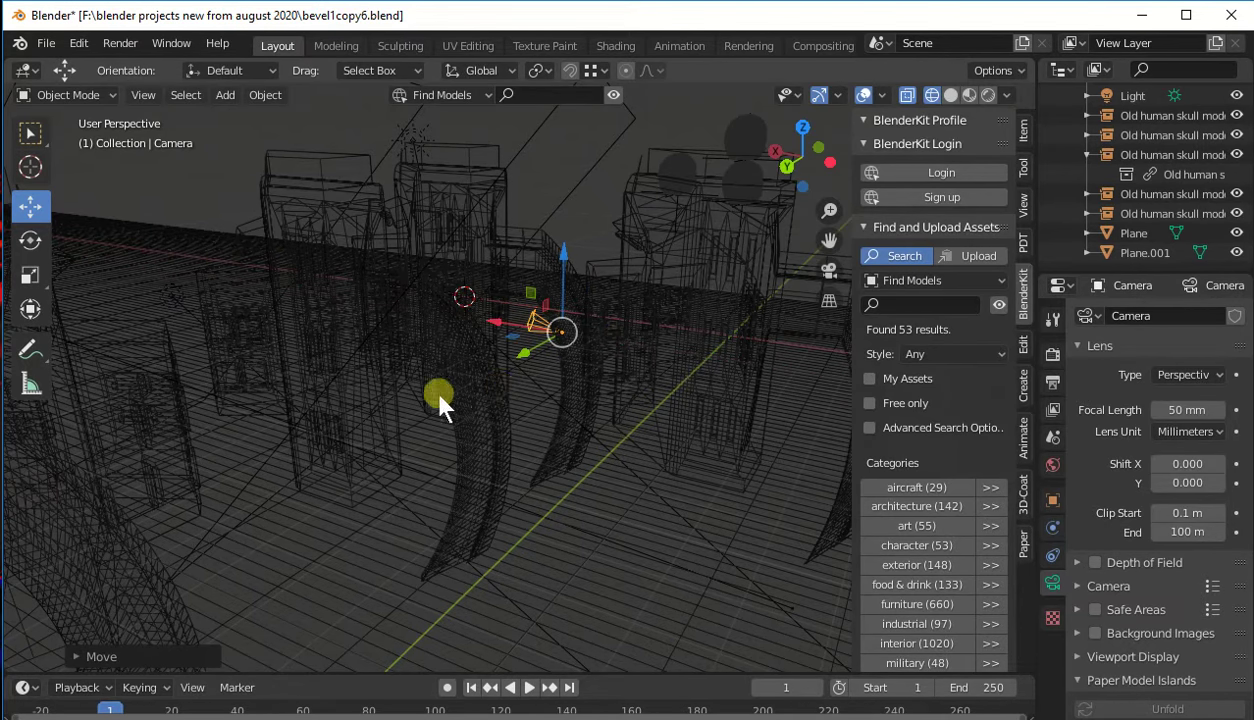
- Look through the active camera's view
click(145, 96)
mouse_move(176, 292)
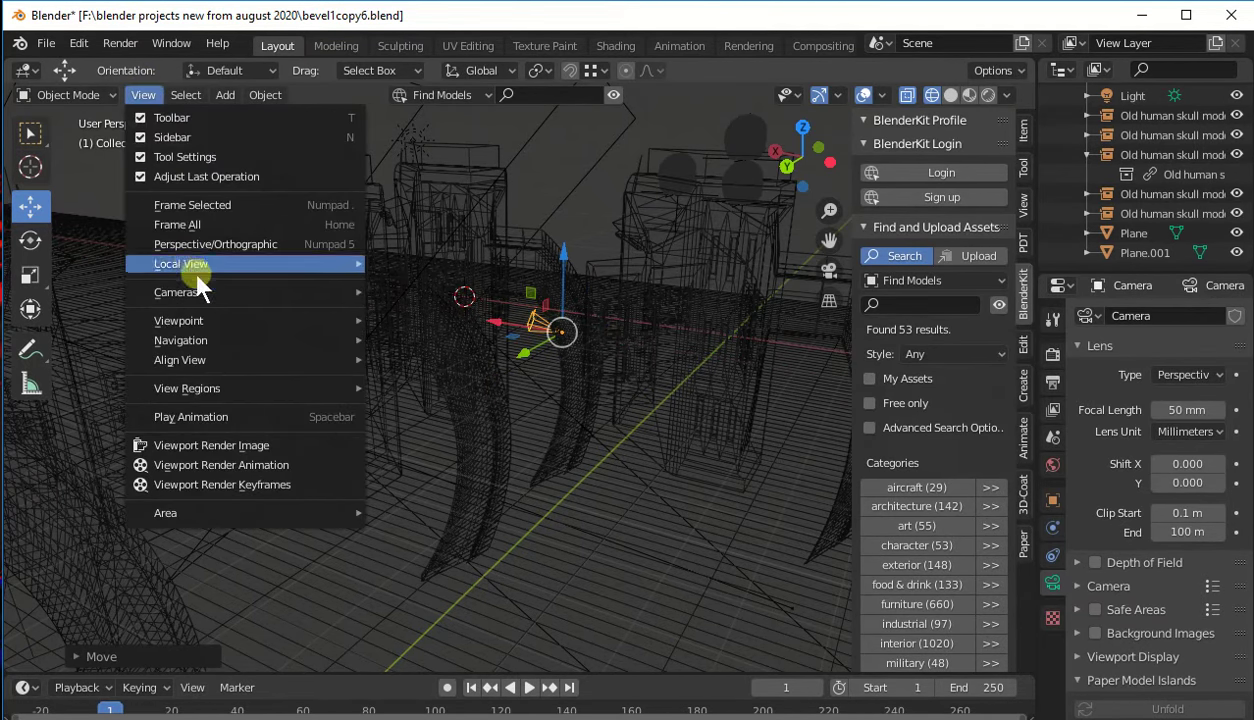
click(427, 322)
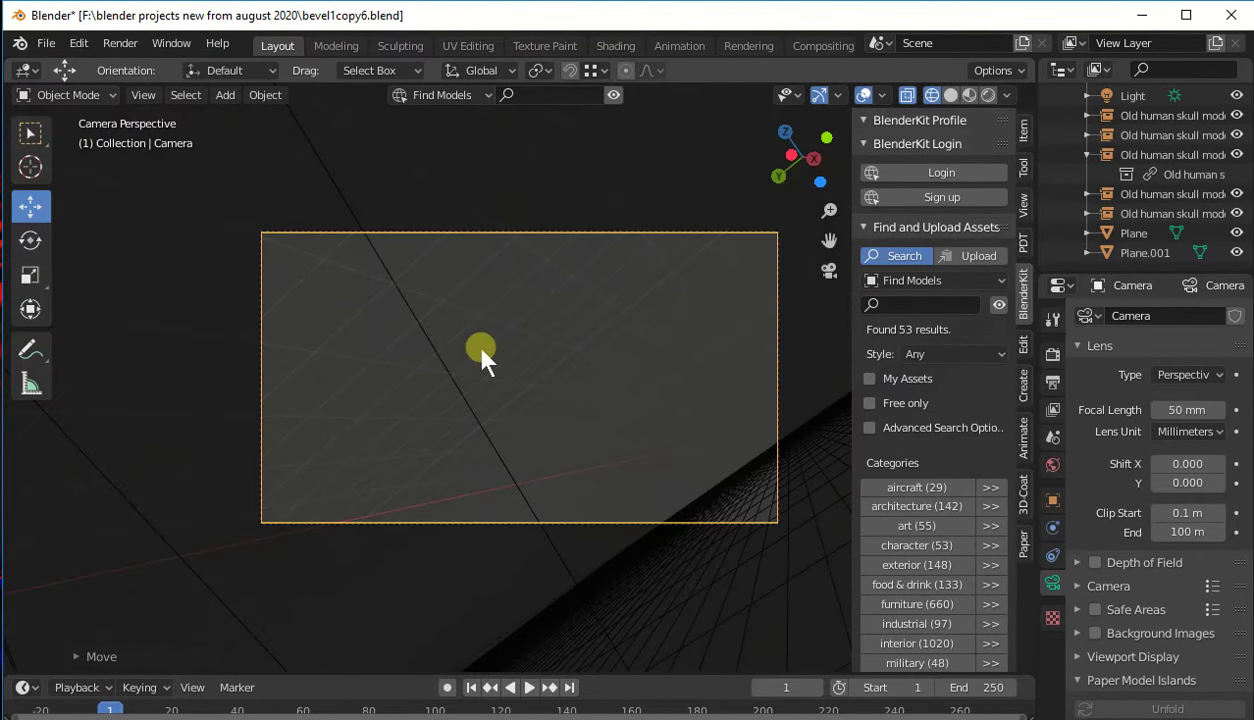
scroll(481, 351, up, 3)
scroll(481, 351, up, 2)
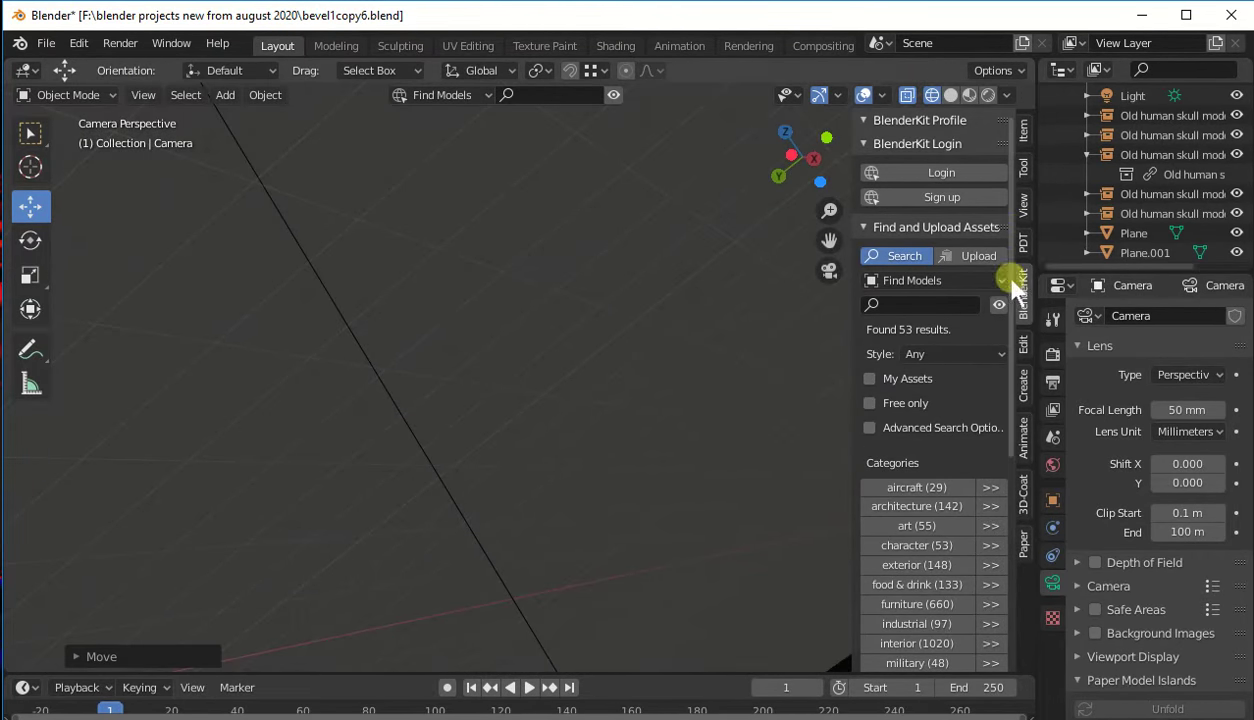
- Enable Lock Camera to View and nudge the camera's framing slightly
click(1024, 203)
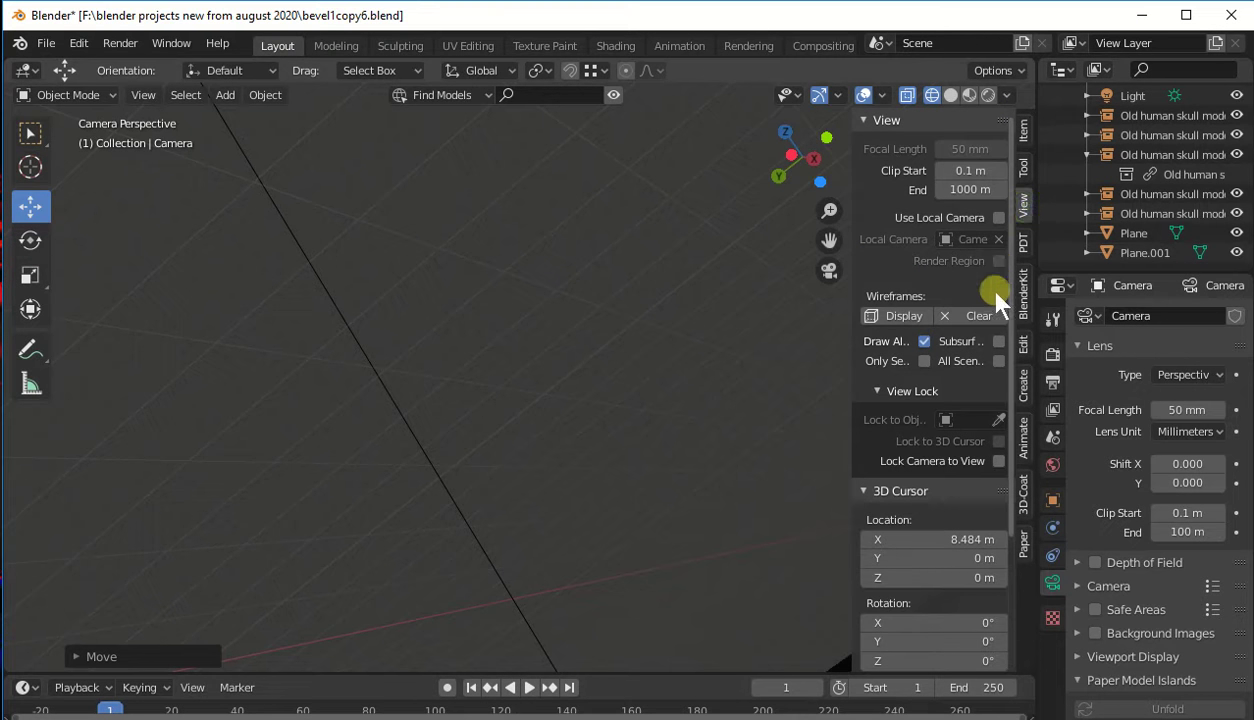
click(998, 461)
mouse_move(526, 314)
middle_down()
mouse_move(527, 360)
mouse_move(528, 293)
middle_up()
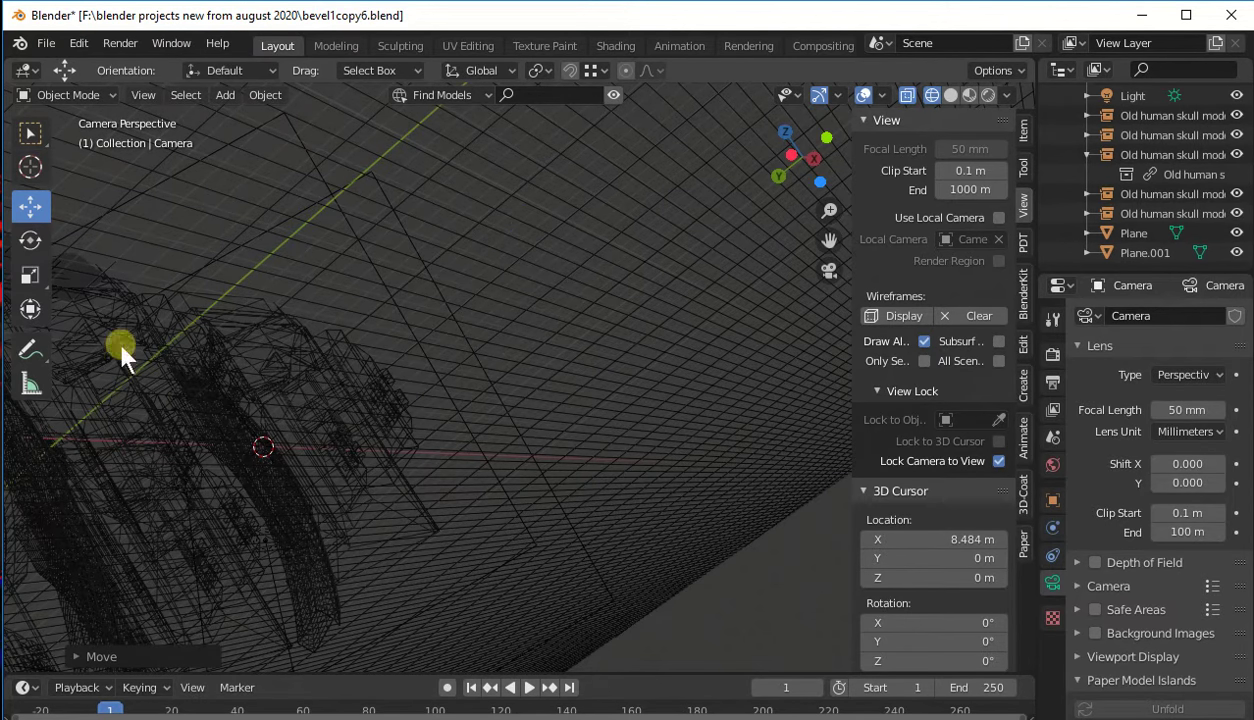
click(31, 251)
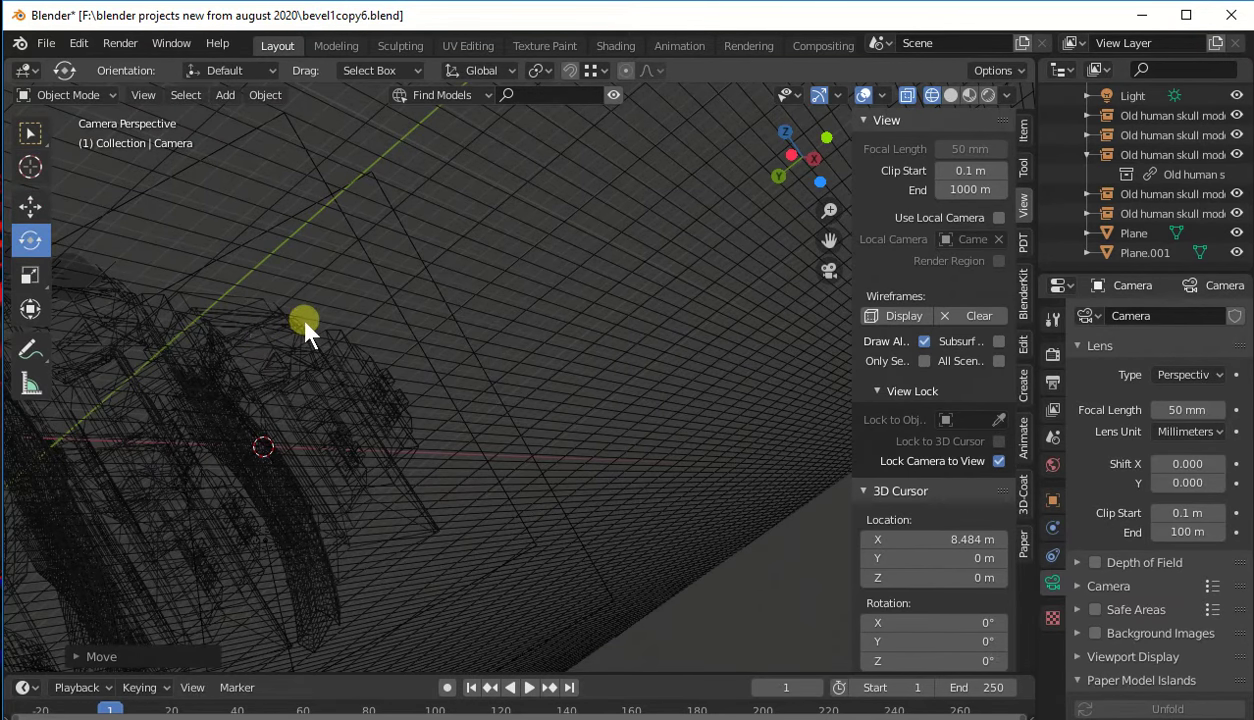
scroll(258, 347, down, 2)
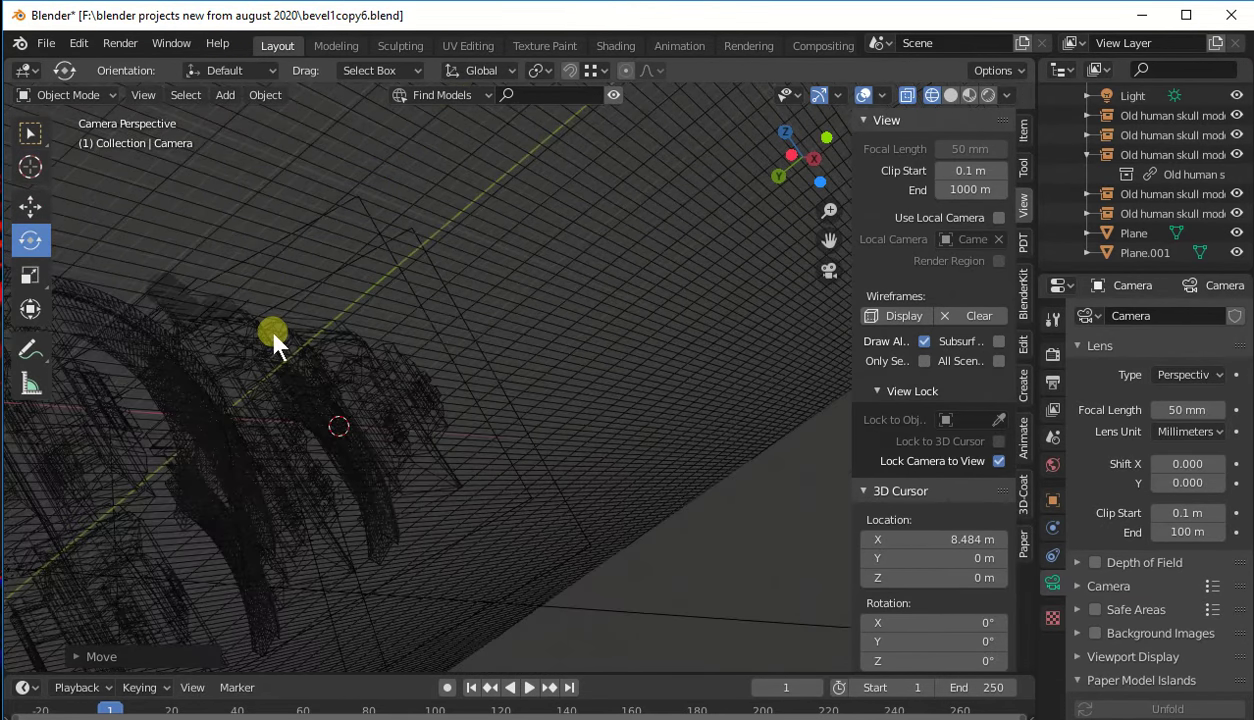
scroll(277, 342, down, 4)
- Leave the camera view for a free user perspective and zoom toward the figures
click(143, 94)
mouse_move(176, 292)
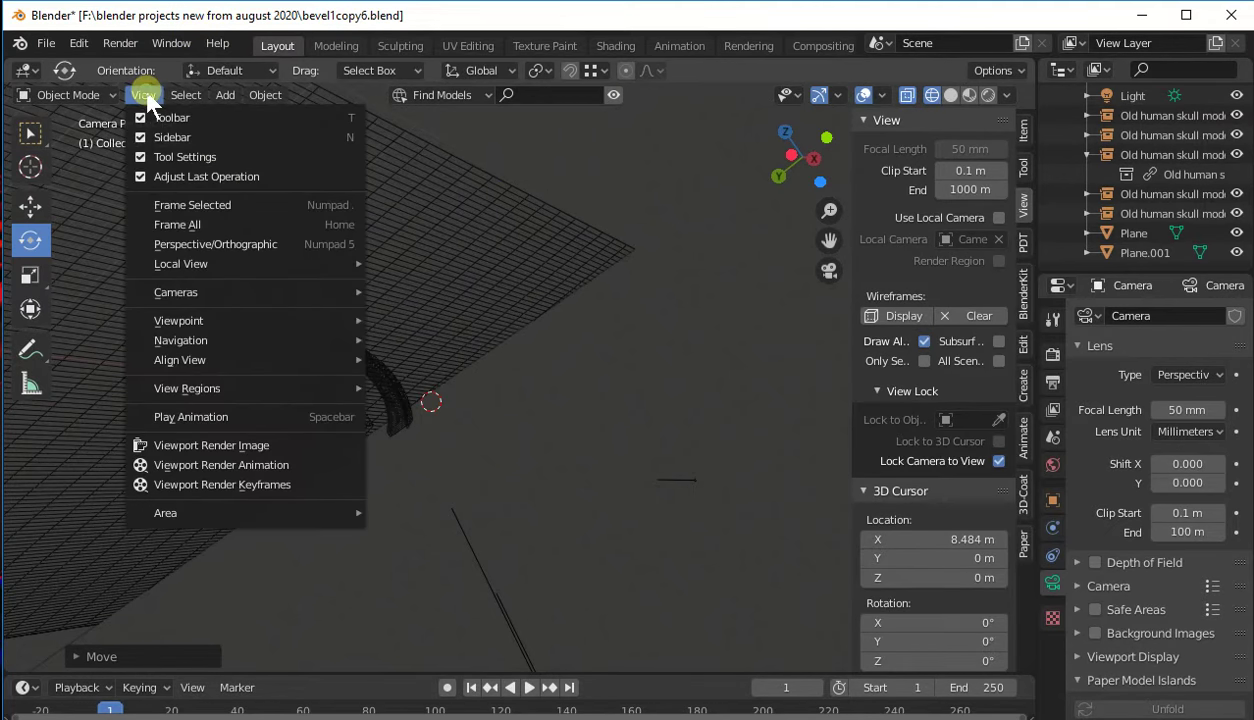
click(410, 318)
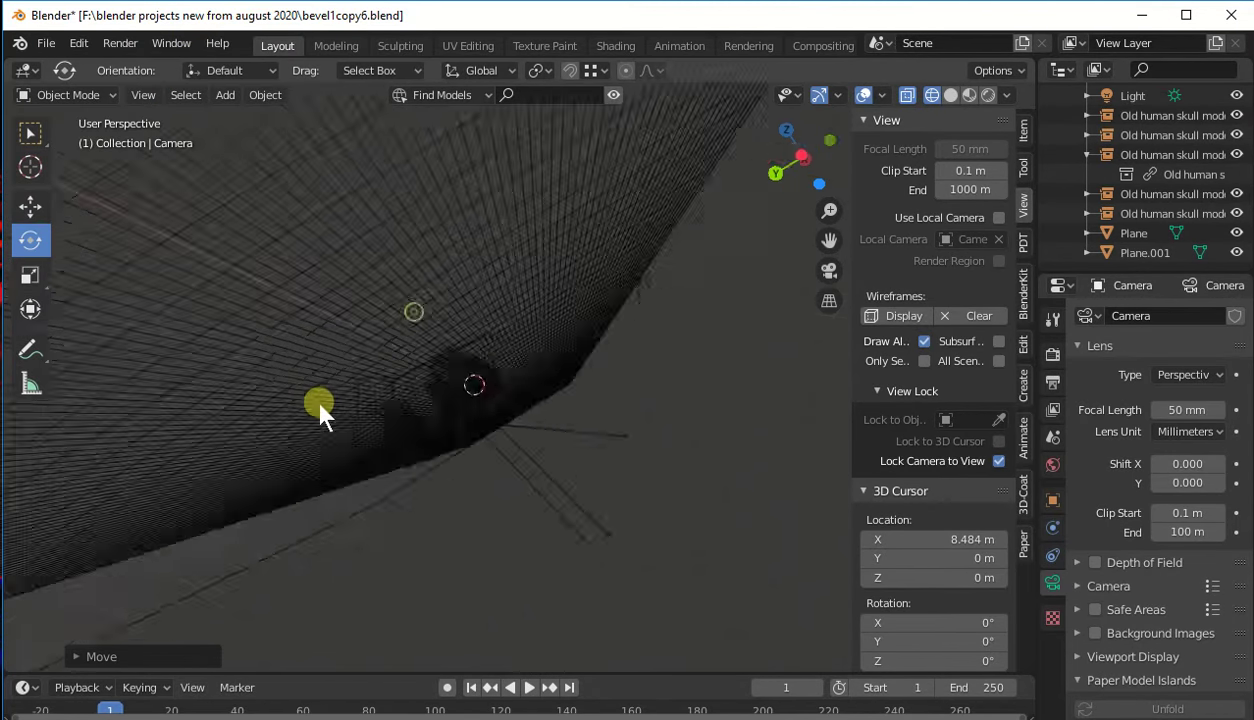
scroll(572, 377, up, 2)
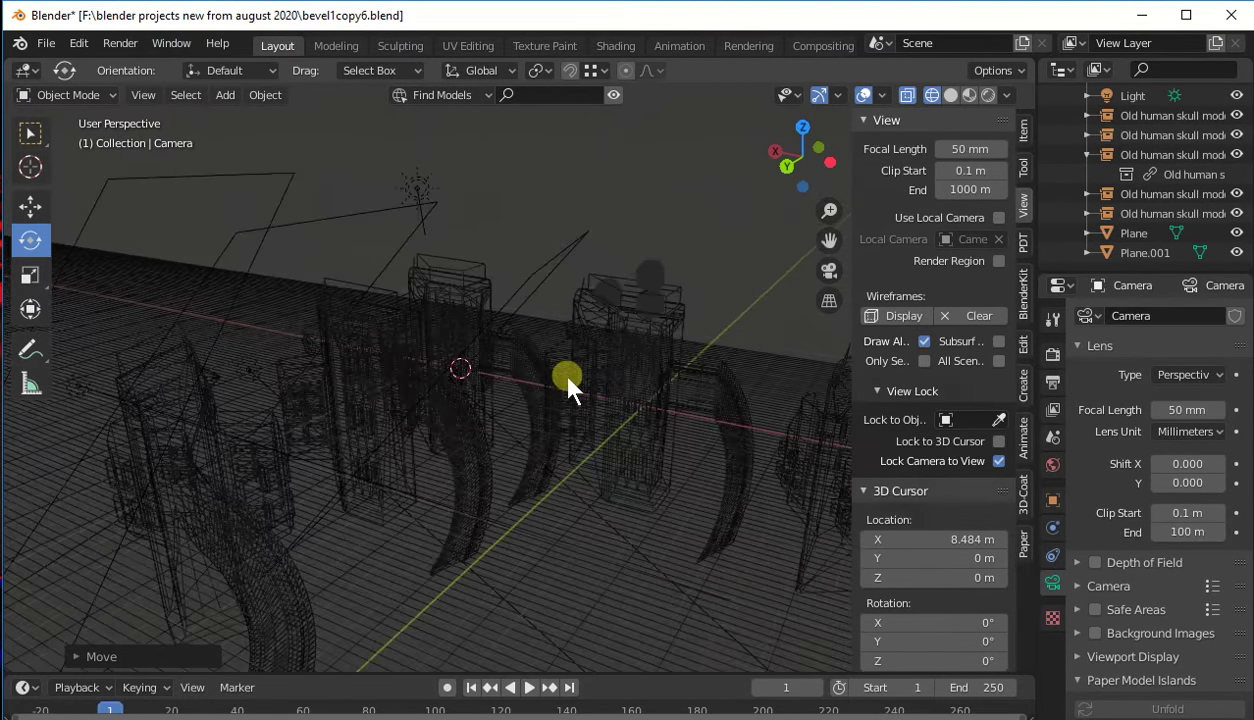
scroll(568, 378, up, 2)
scroll(568, 378, up, 2)
scroll(568, 380, up, 2)
scroll(568, 382, down, 2)
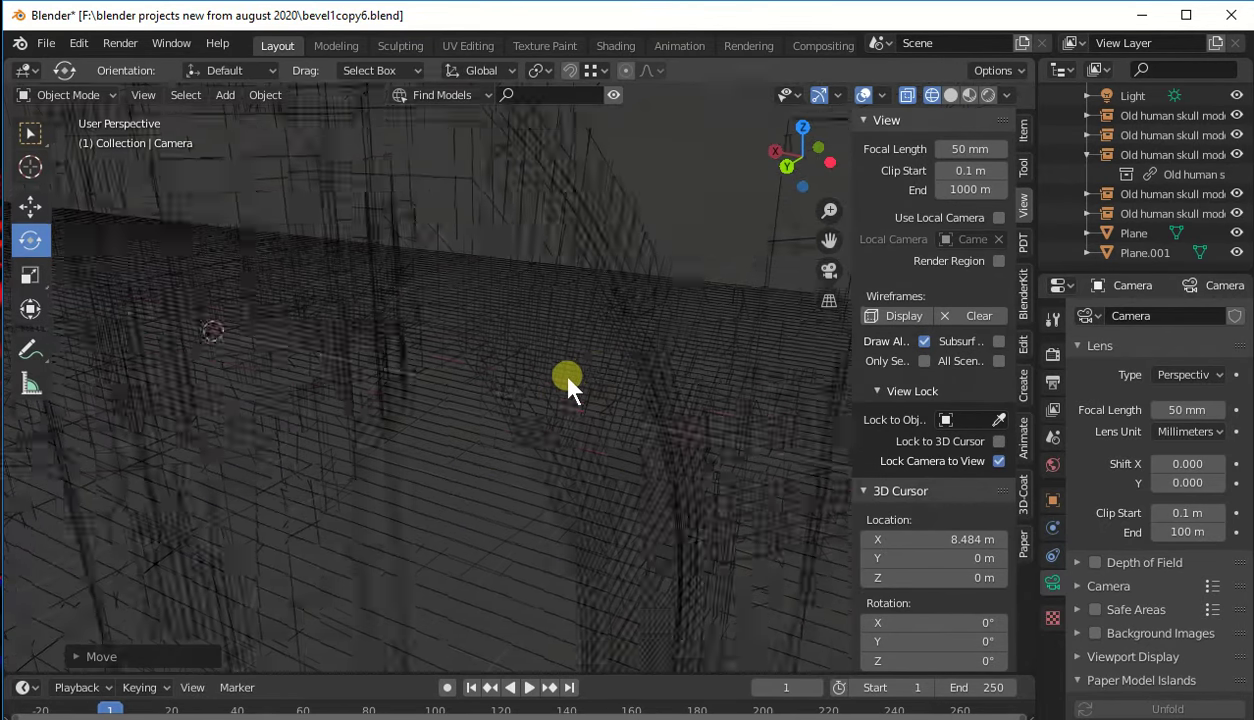
scroll(568, 382, down, 2)
scroll(569, 383, down, 2)
scroll(570, 384, down, 2)
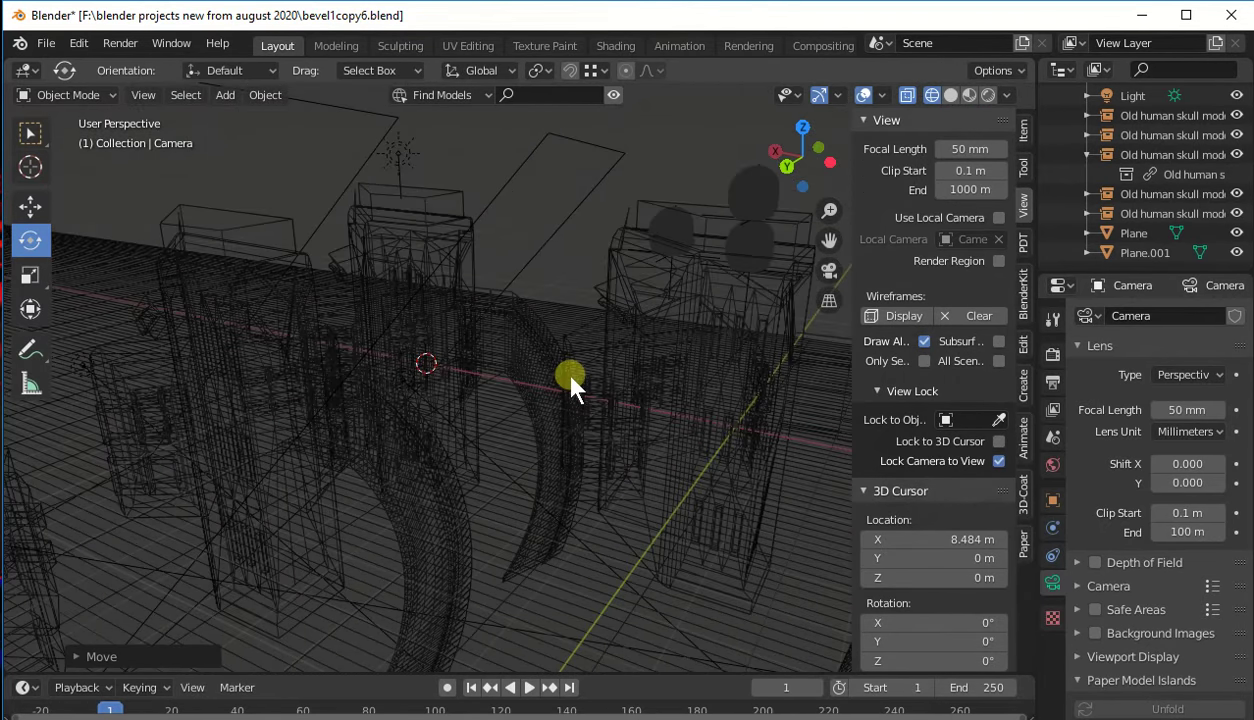
scroll(570, 383, up, 2)
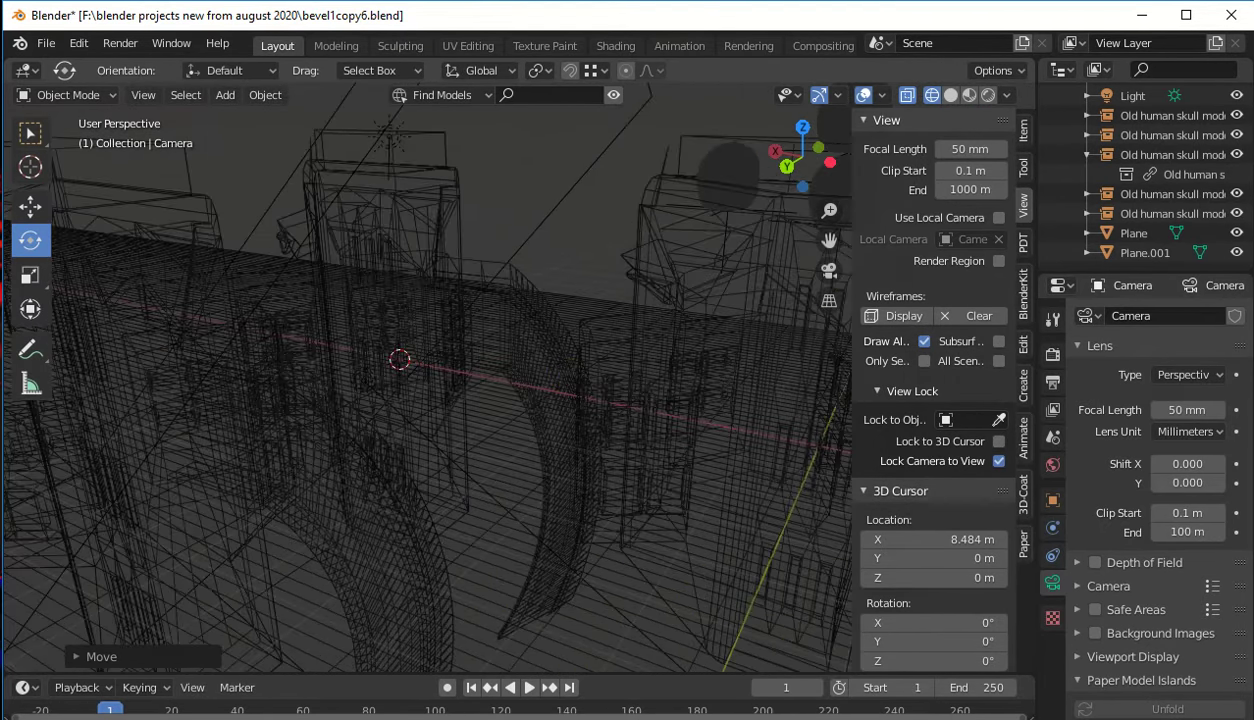
scroll(1167, 210, up, 5)
scroll(1180, 190, up, 5)
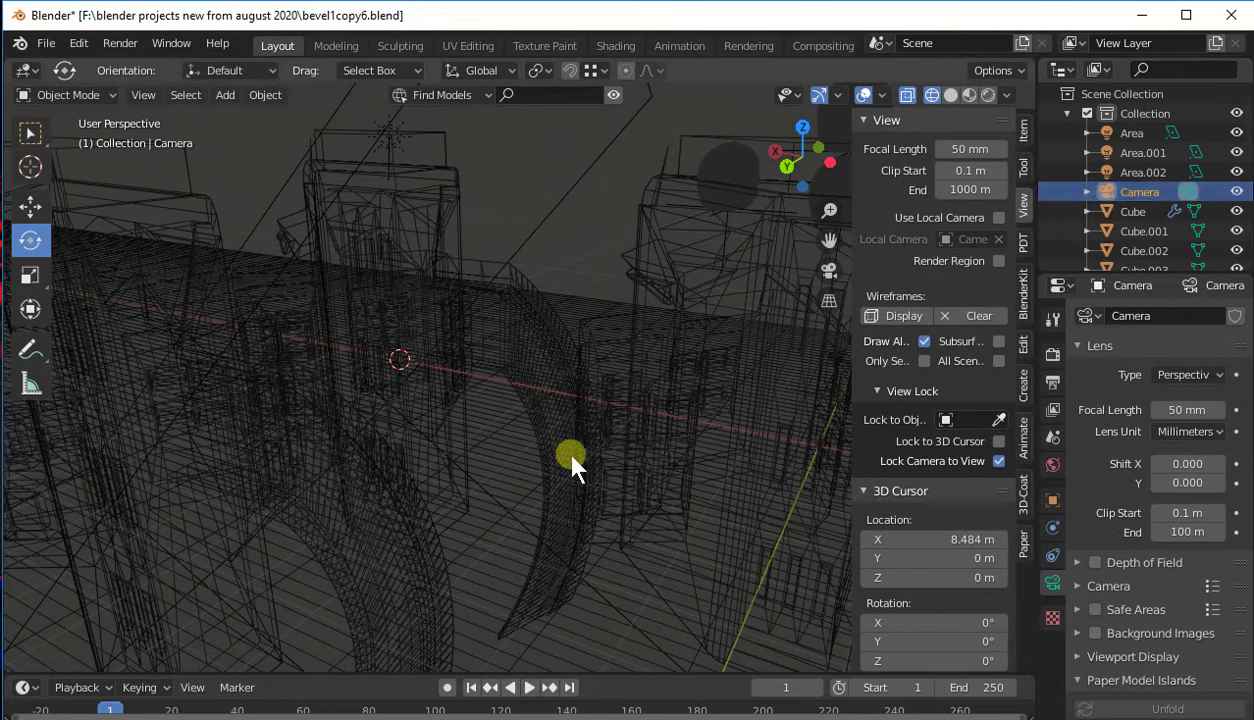
- Orbit low among the wireframe figures and zoom in close near the floor
middle_drag(571, 460, 337, 392)
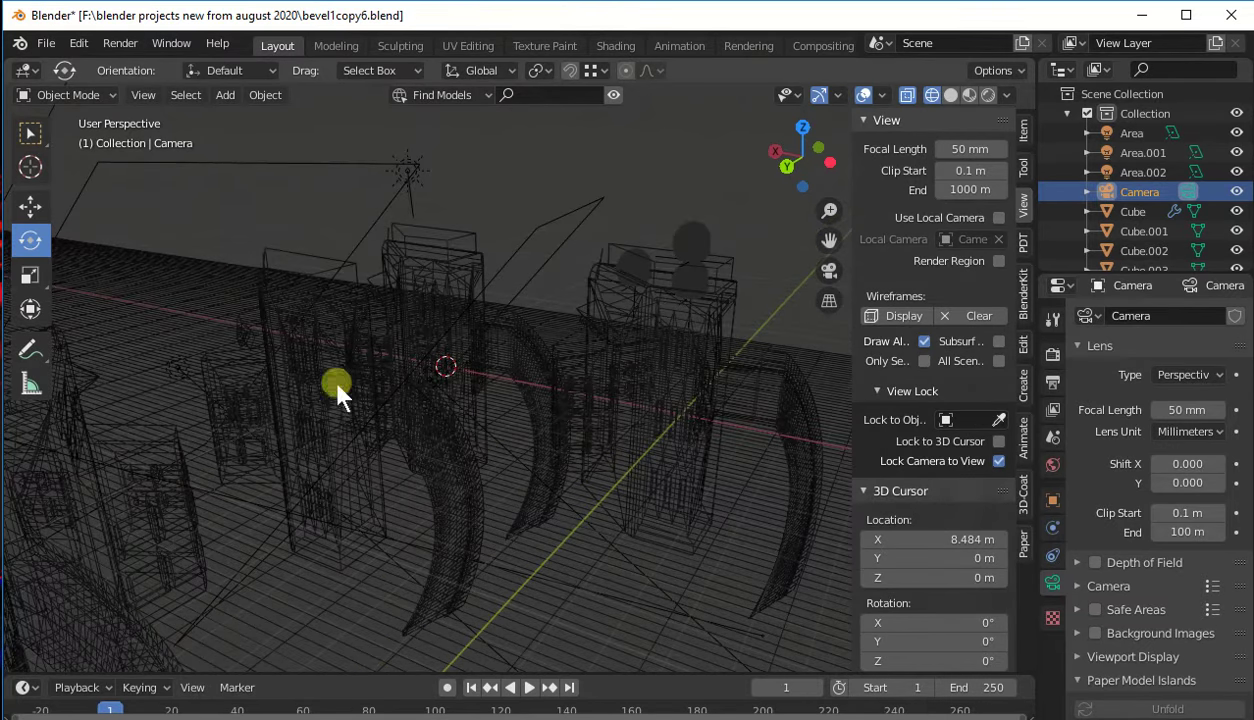
click(29, 206)
scroll(300, 340, up, 2)
scroll(330, 350, up, 1)
scroll(385, 350, up, 1)
scroll(405, 350, up, 1)
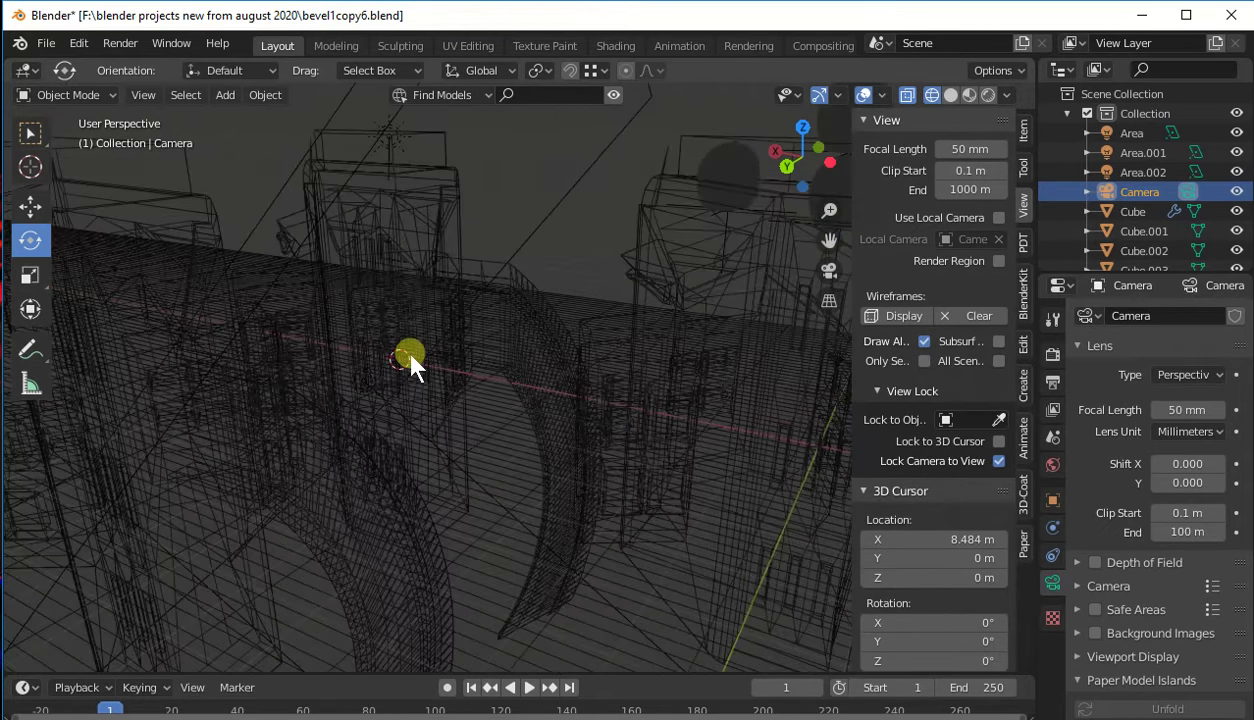
mouse_move(453, 386)
middle_down()
mouse_move(278, 400)
mouse_move(302, 392)
middle_up()
mouse_move(260, 325)
middle_down()
mouse_move(505, 325)
mouse_move(484, 318)
middle_up()
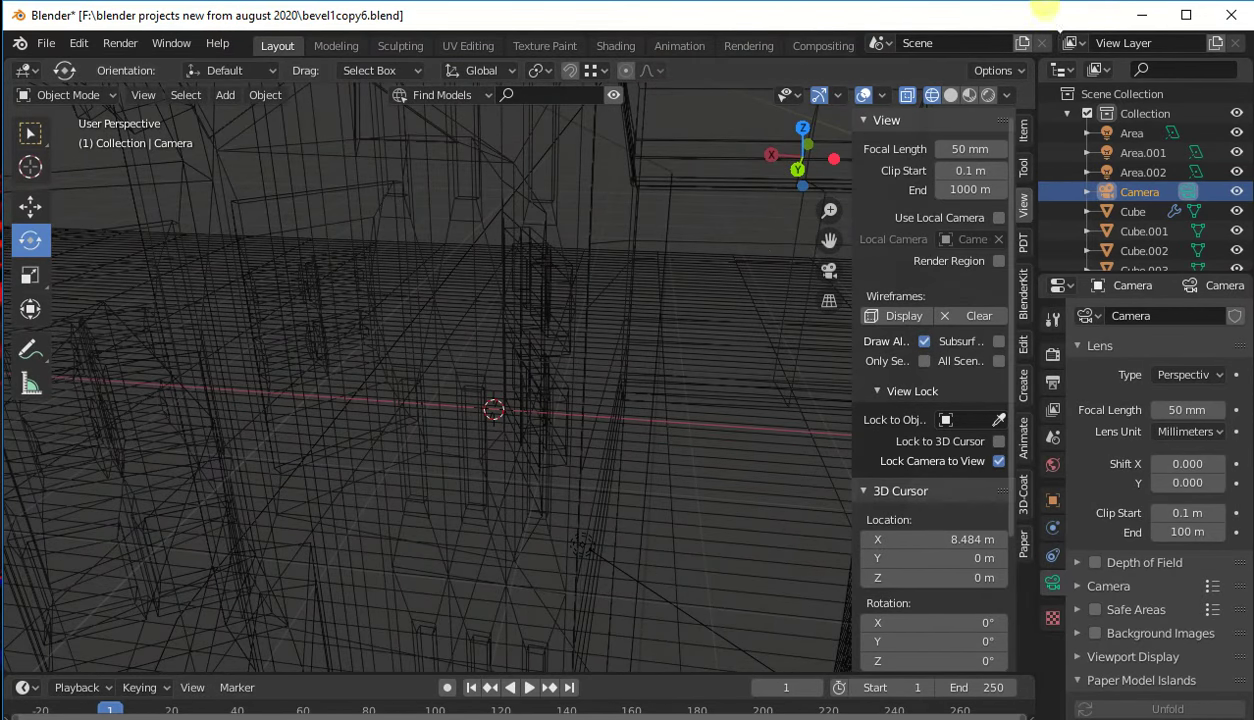
- Look through the active camera and dolly the view in
click(144, 98)
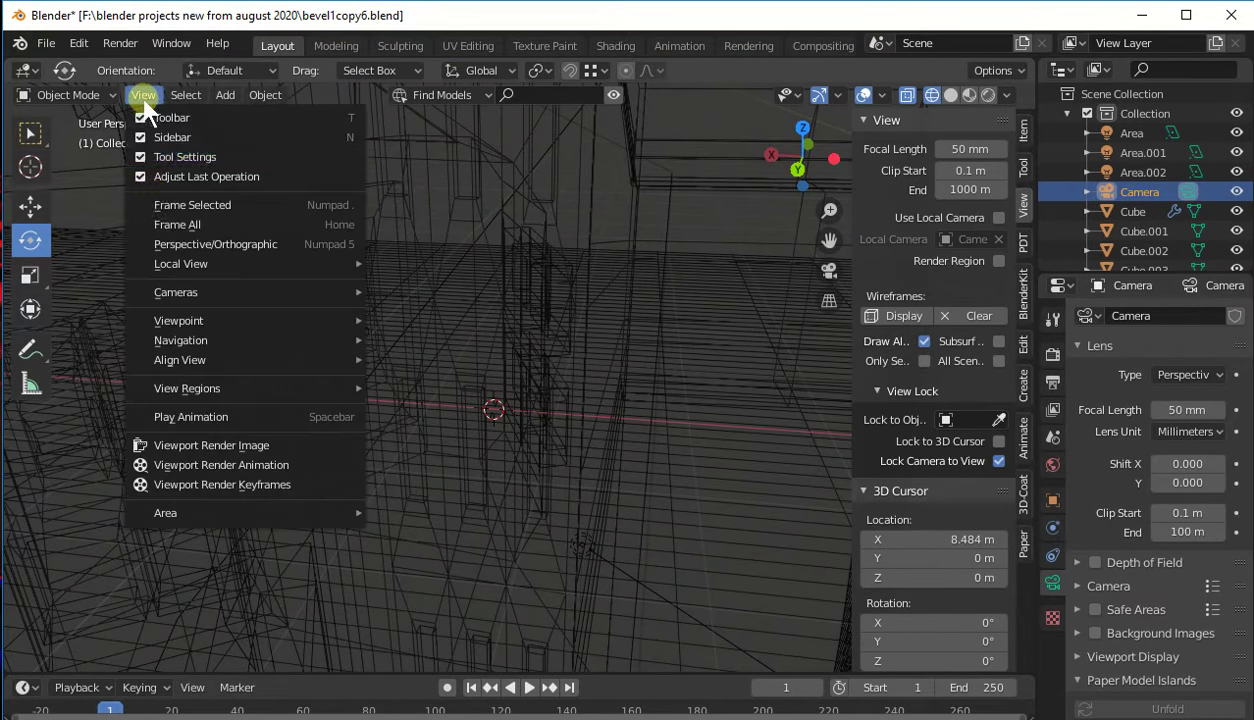
mouse_move(178, 320)
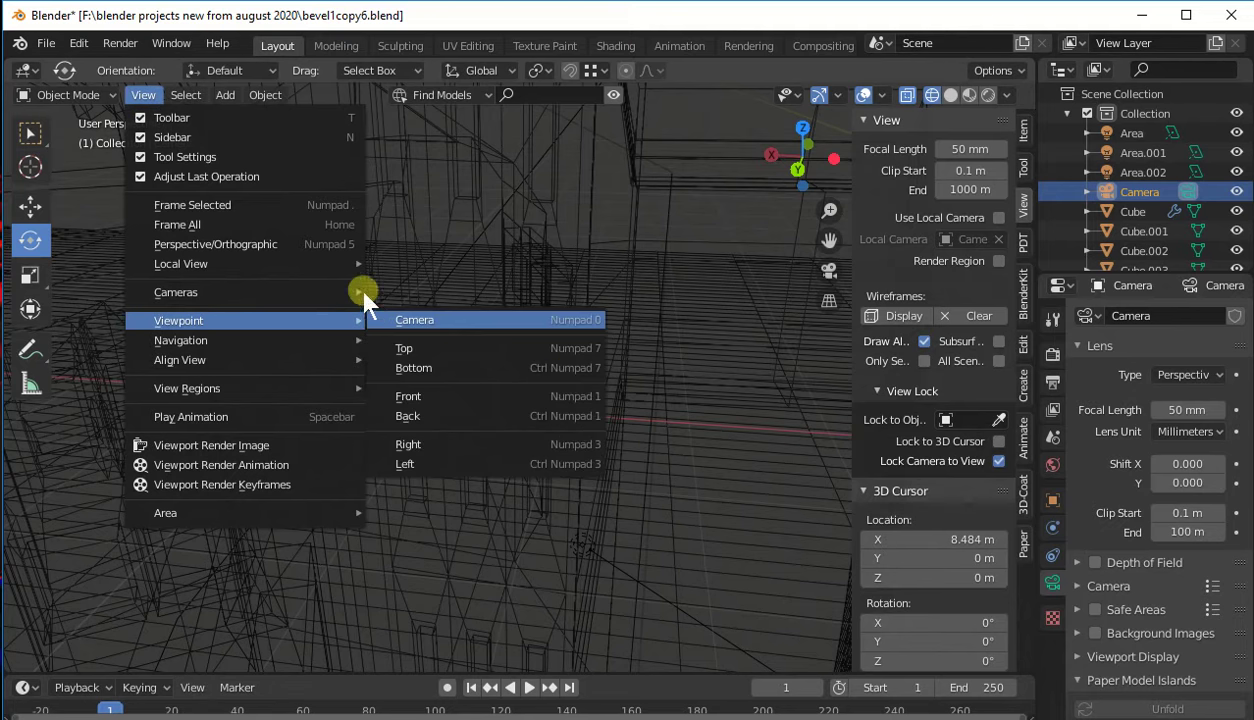
click(405, 313)
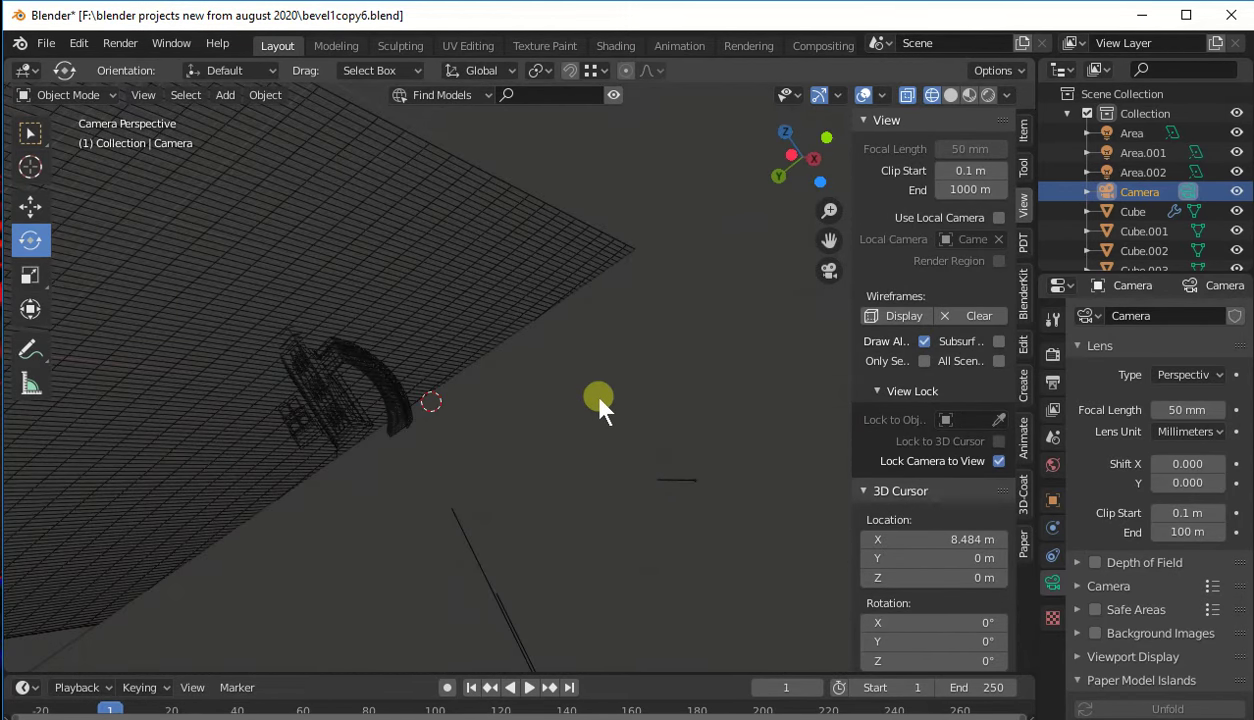
scroll(590, 368, up, 2)
scroll(580, 372, up, 2)
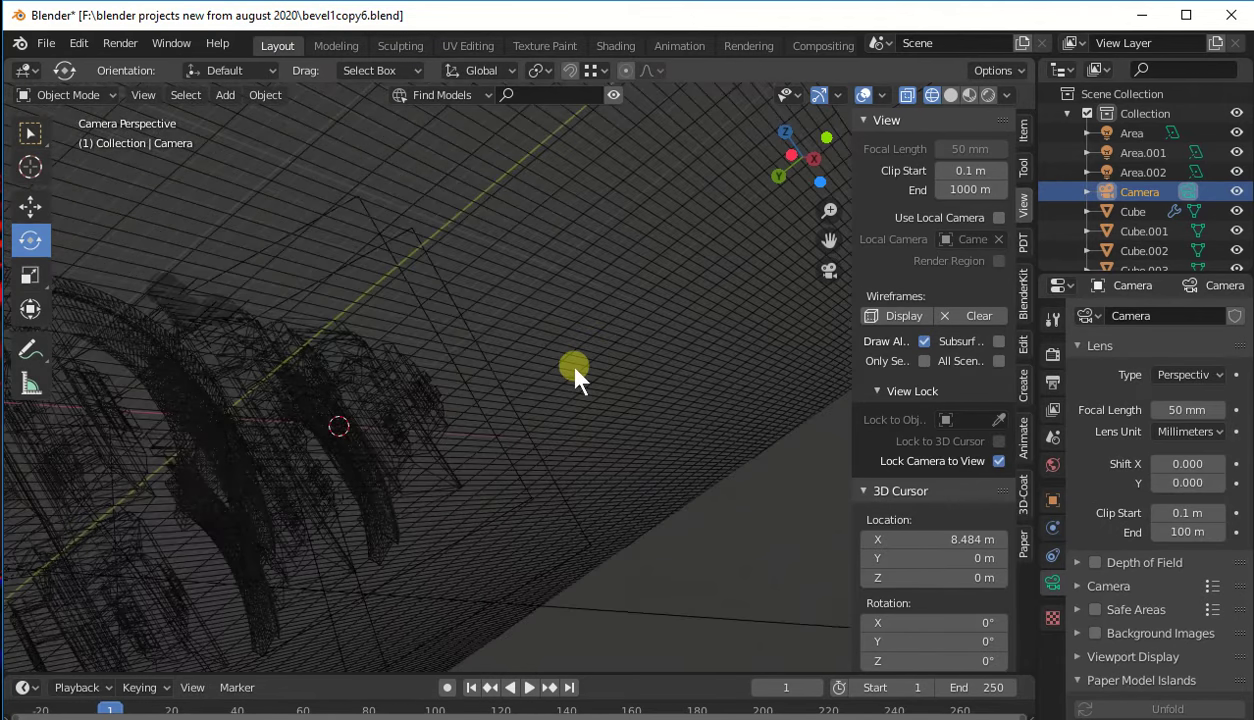
scroll(575, 375, up, 2)
scroll(575, 375, up, 2)
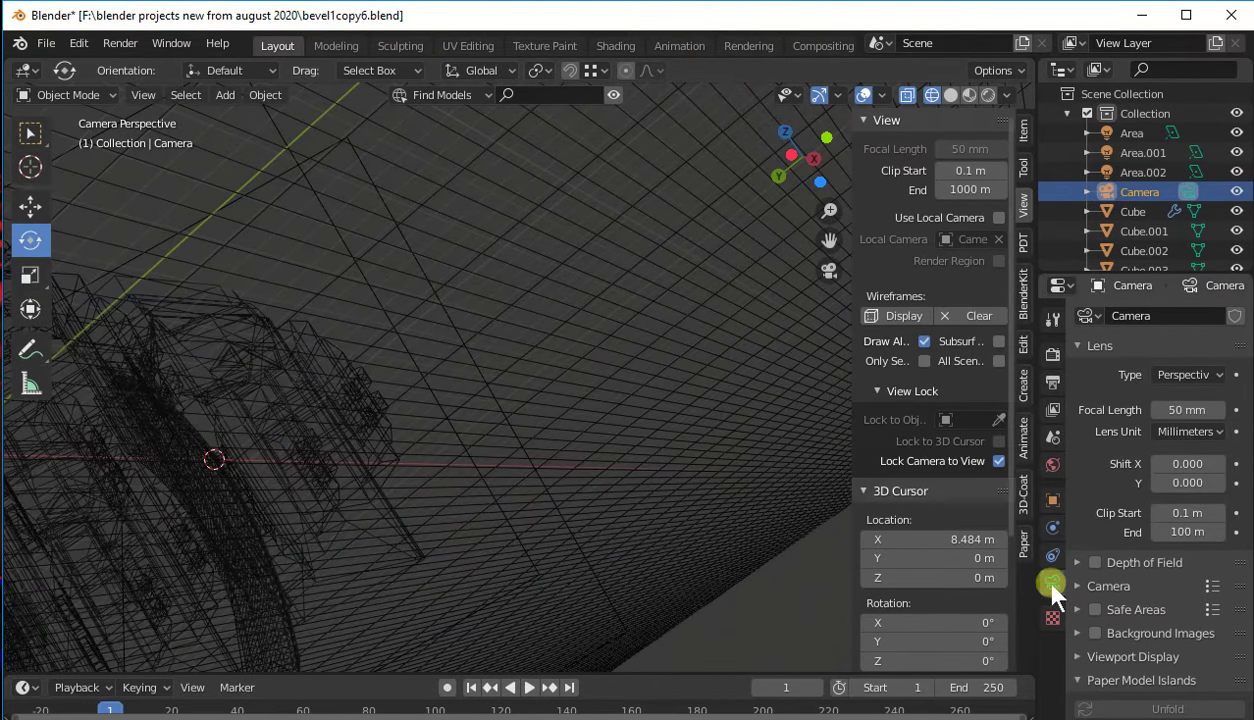
- Set the camera's Z rotation to -59.9° and delta rotations 9.5°, -0.9°, 1.8°
click(1052, 497)
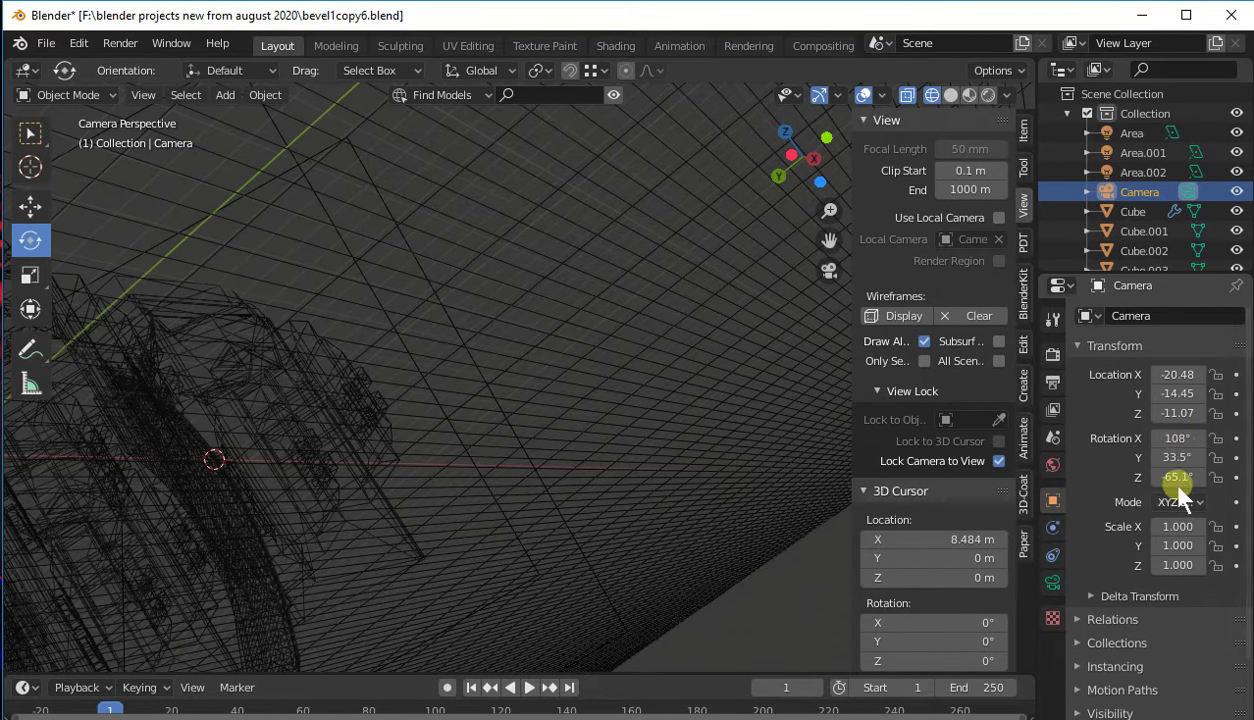
drag(1185, 484, 1215, 477)
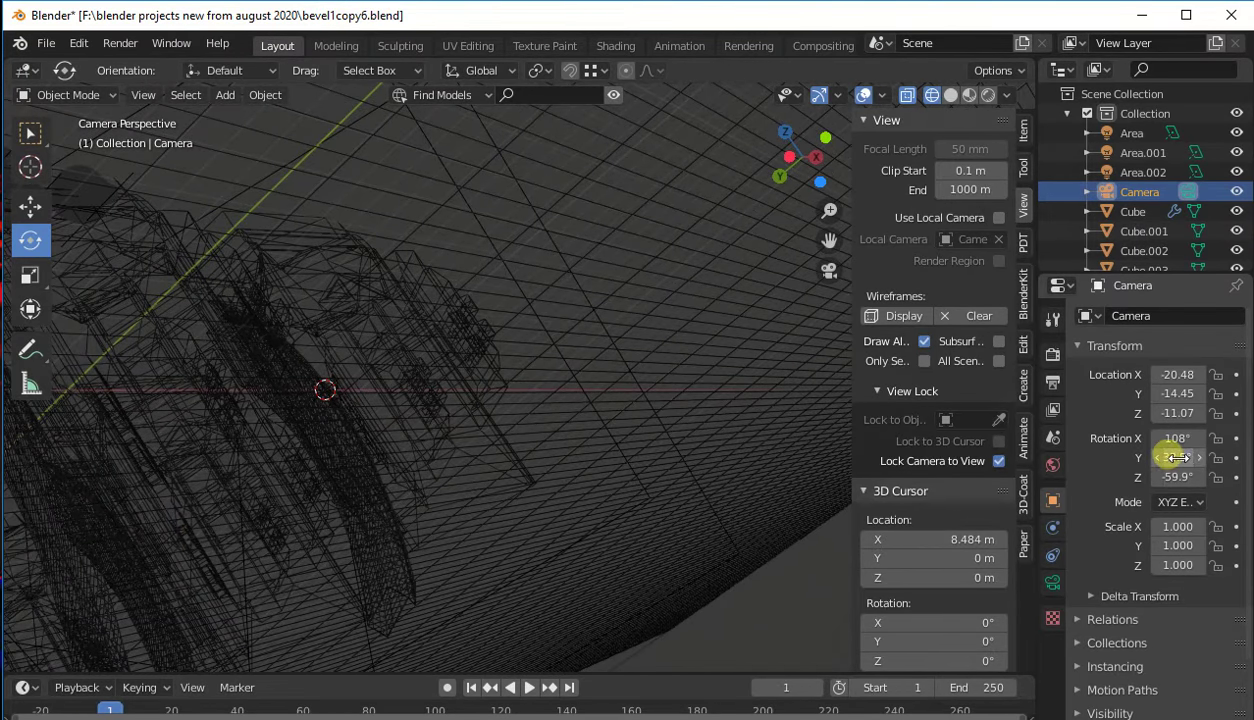
click(1093, 596)
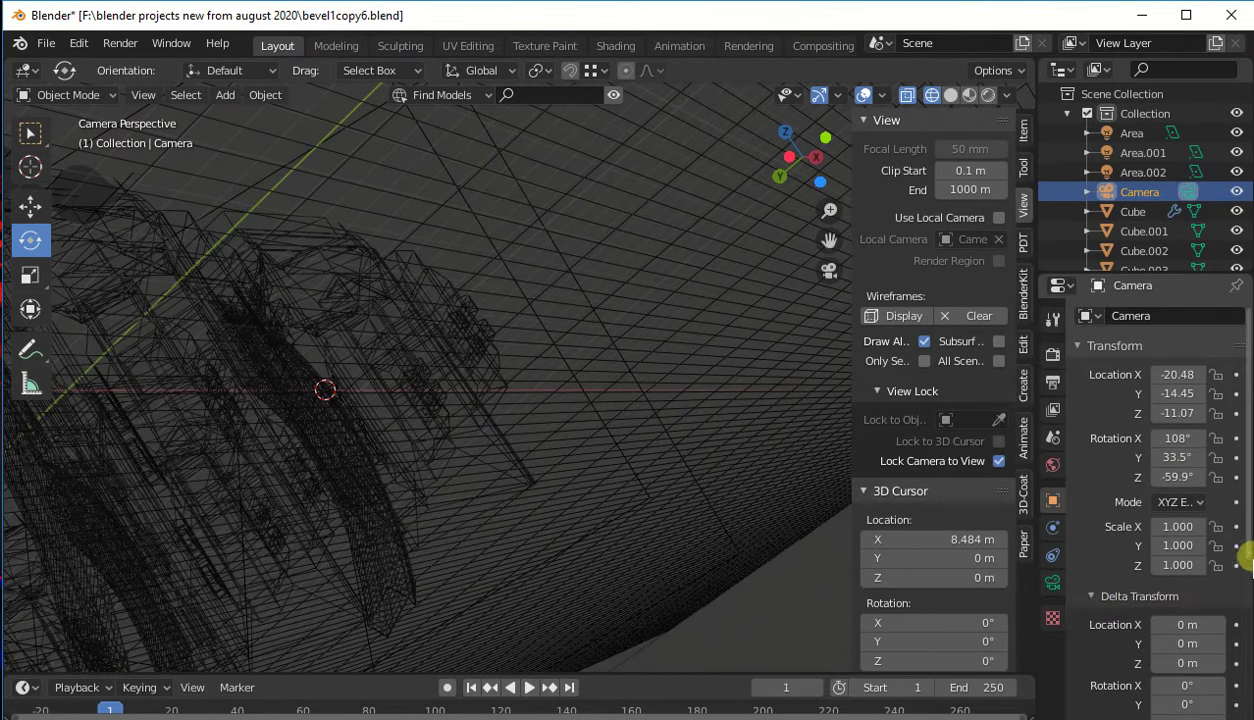
drag(1244, 540, 1240, 650)
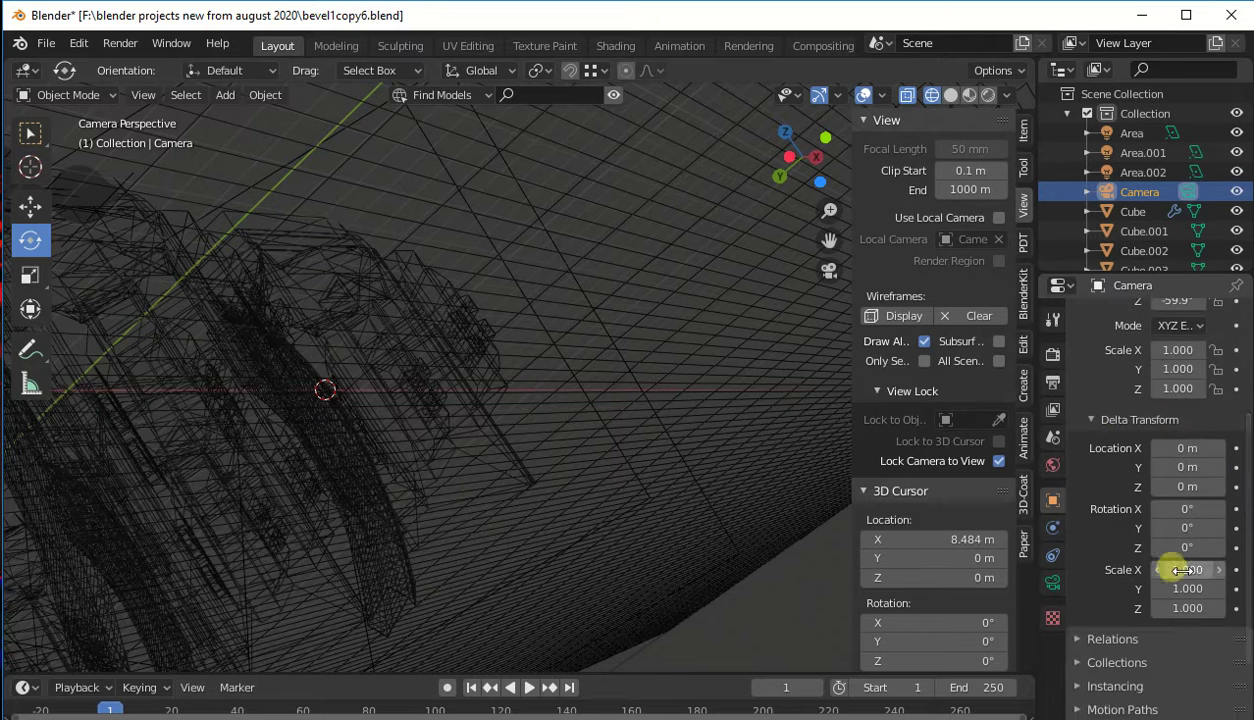
mouse_move(1187, 548)
mouse_down()
mouse_move(1198, 549)
mouse_move(1178, 528)
mouse_move(1225, 509)
mouse_move(1165, 509)
mouse_up()
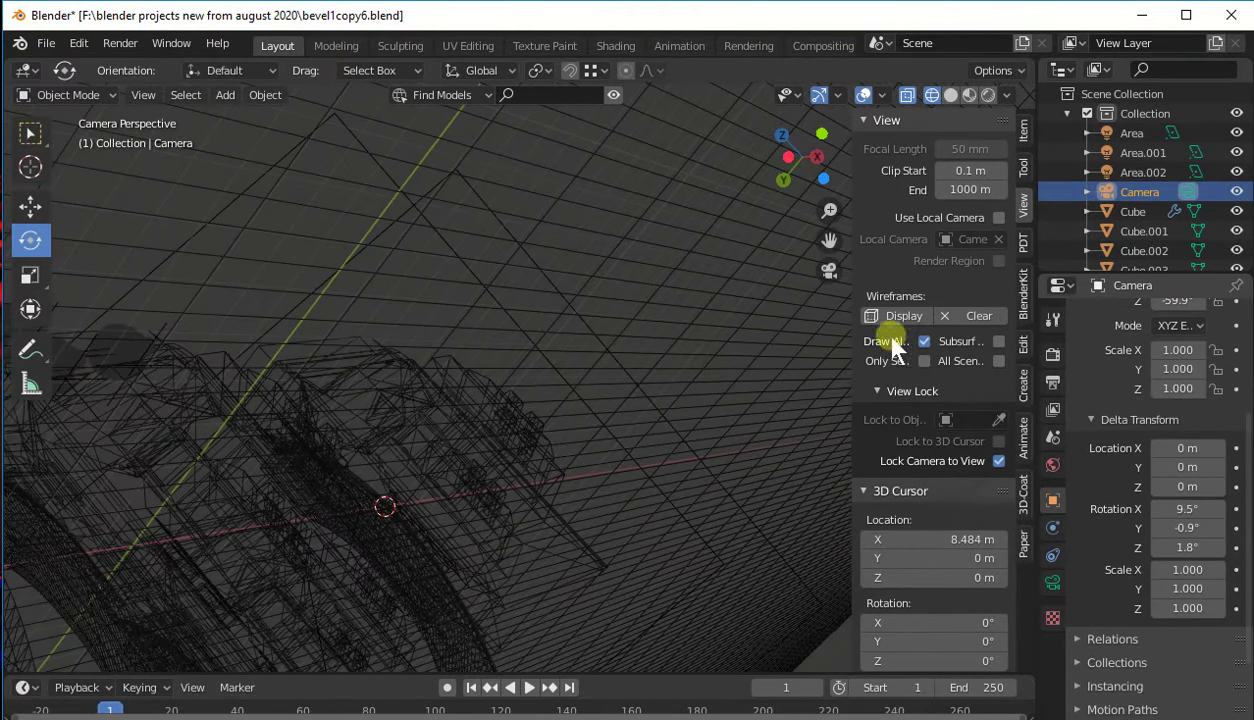
- Deselect everything and orbit the locked view to re-aim the camera
click(190, 102)
click(200, 138)
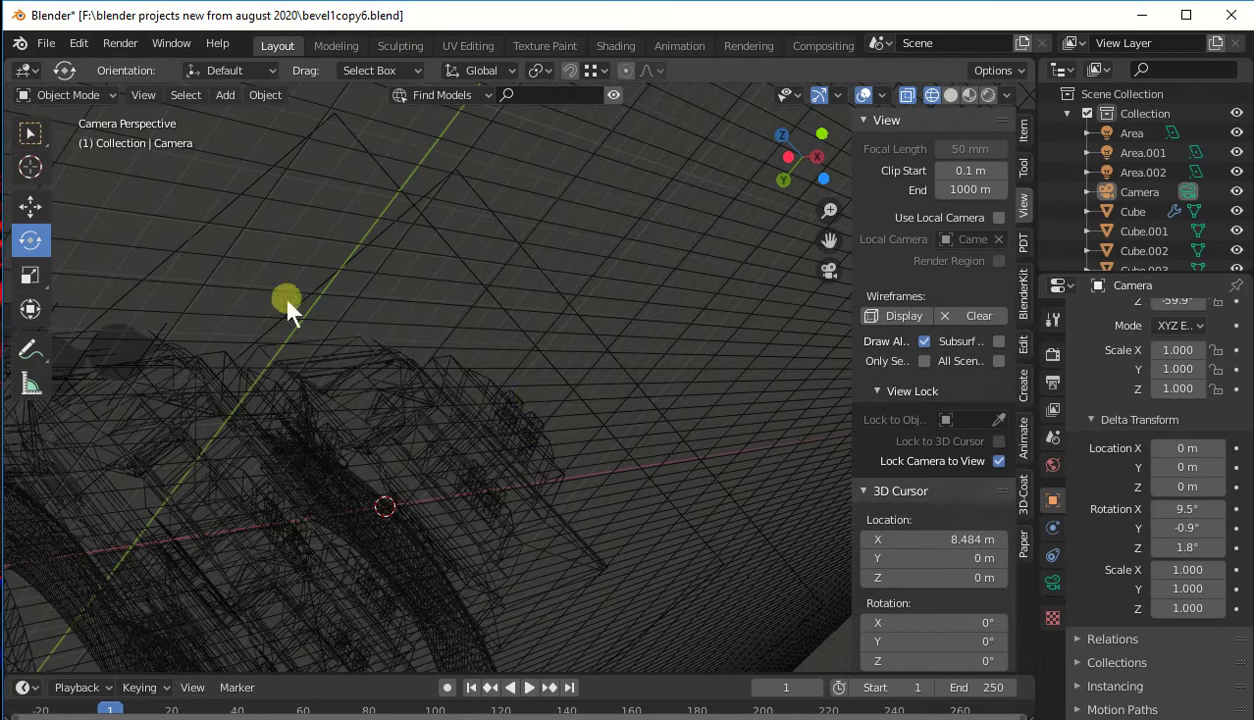
mouse_move(288, 308)
middle_down()
mouse_move(318, 383)
mouse_move(398, 383)
mouse_move(218, 400)
mouse_move(146, 386)
mouse_move(182, 322)
mouse_move(470, 372)
mouse_move(398, 456)
mouse_move(334, 410)
middle_up()
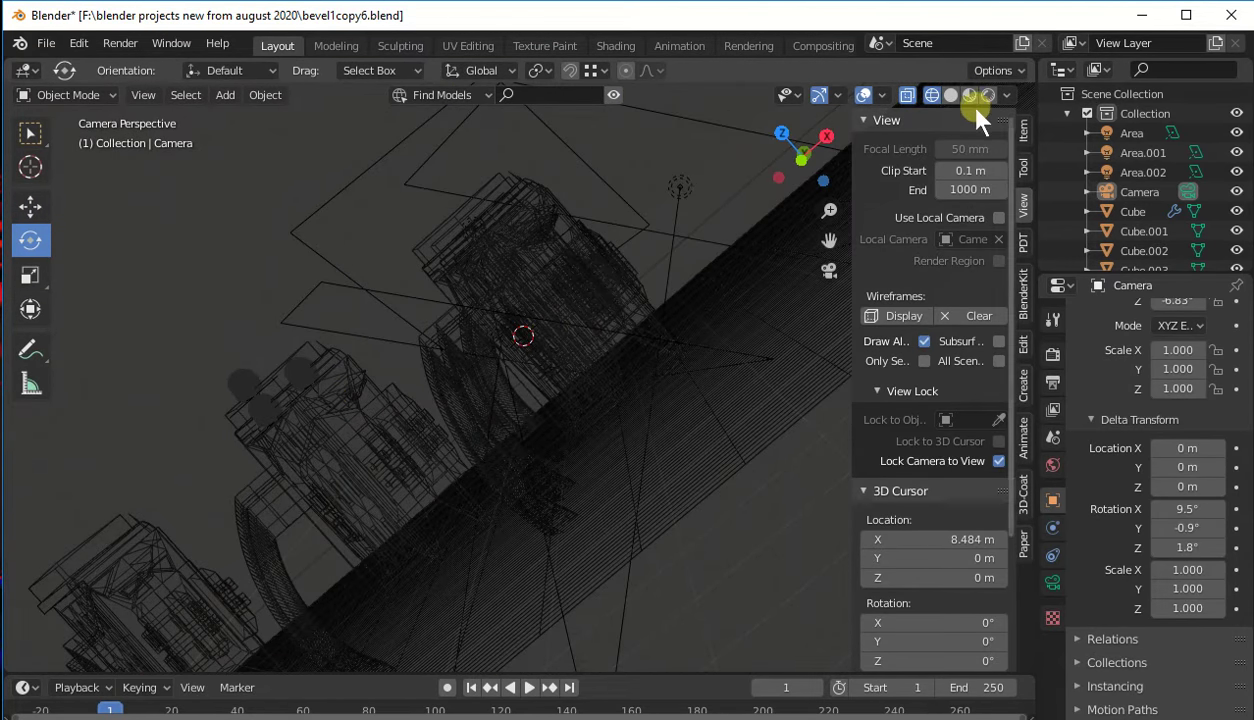
- Switch to Rendered shading and swing the locked camera to frame the figures and skulls
key(shift+z)
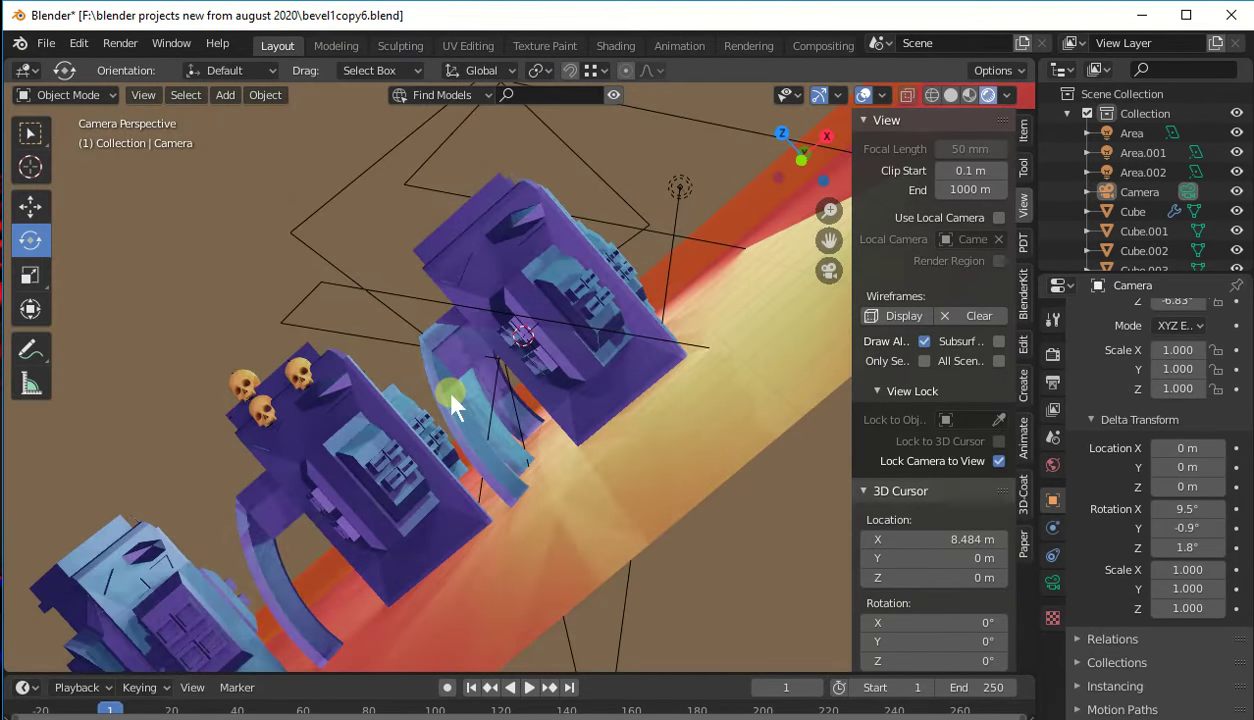
mouse_move(498, 384)
middle_down()
mouse_move(577, 432)
mouse_move(583, 462)
mouse_move(581, 443)
mouse_move(574, 455)
middle_up()
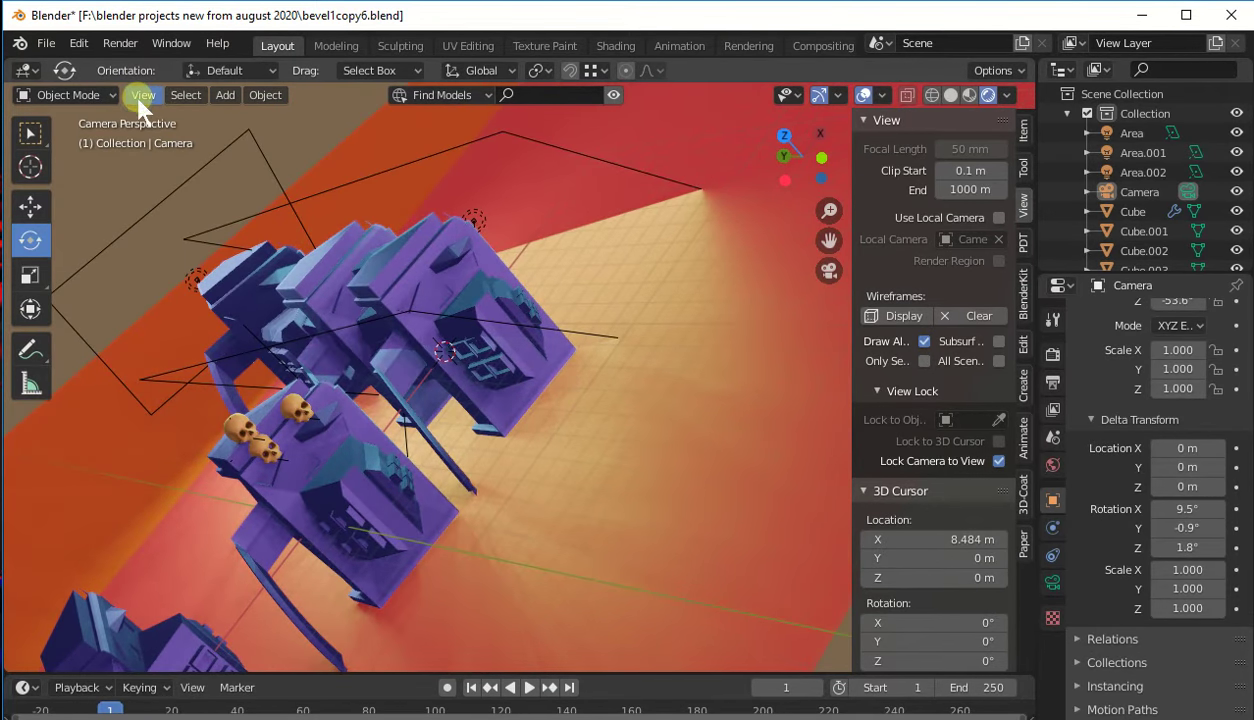
click(143, 95)
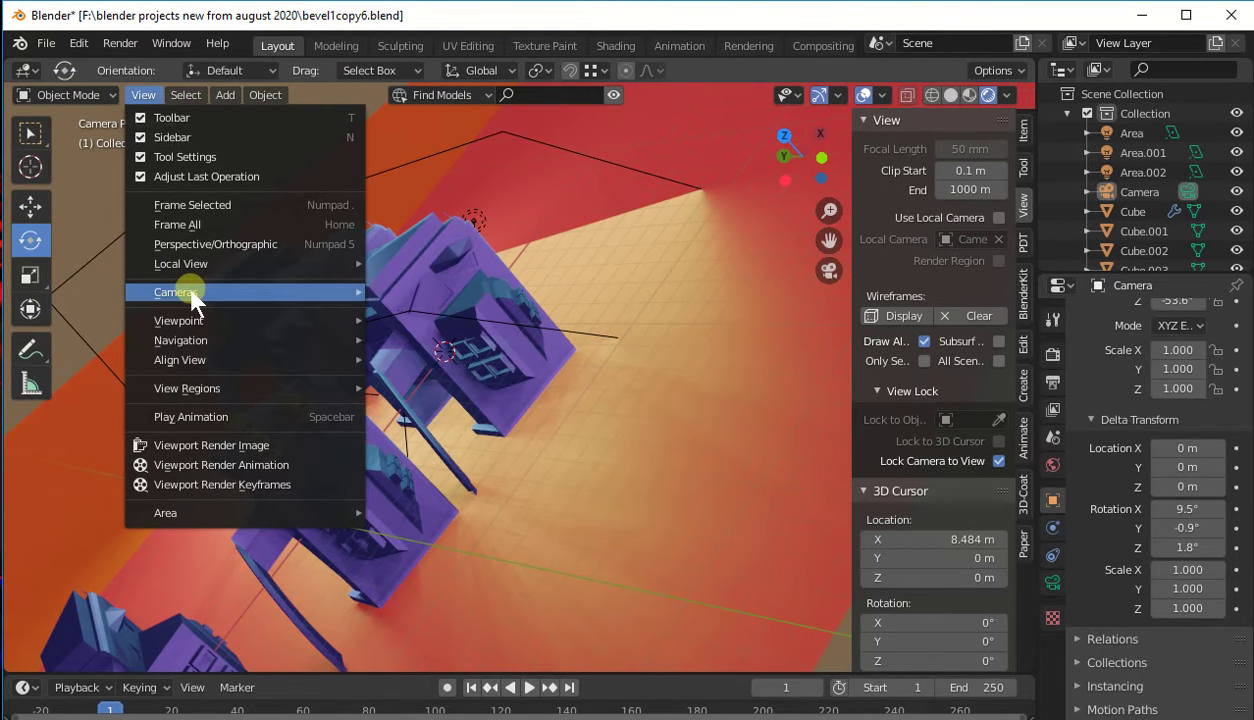
mouse_move(176, 292)
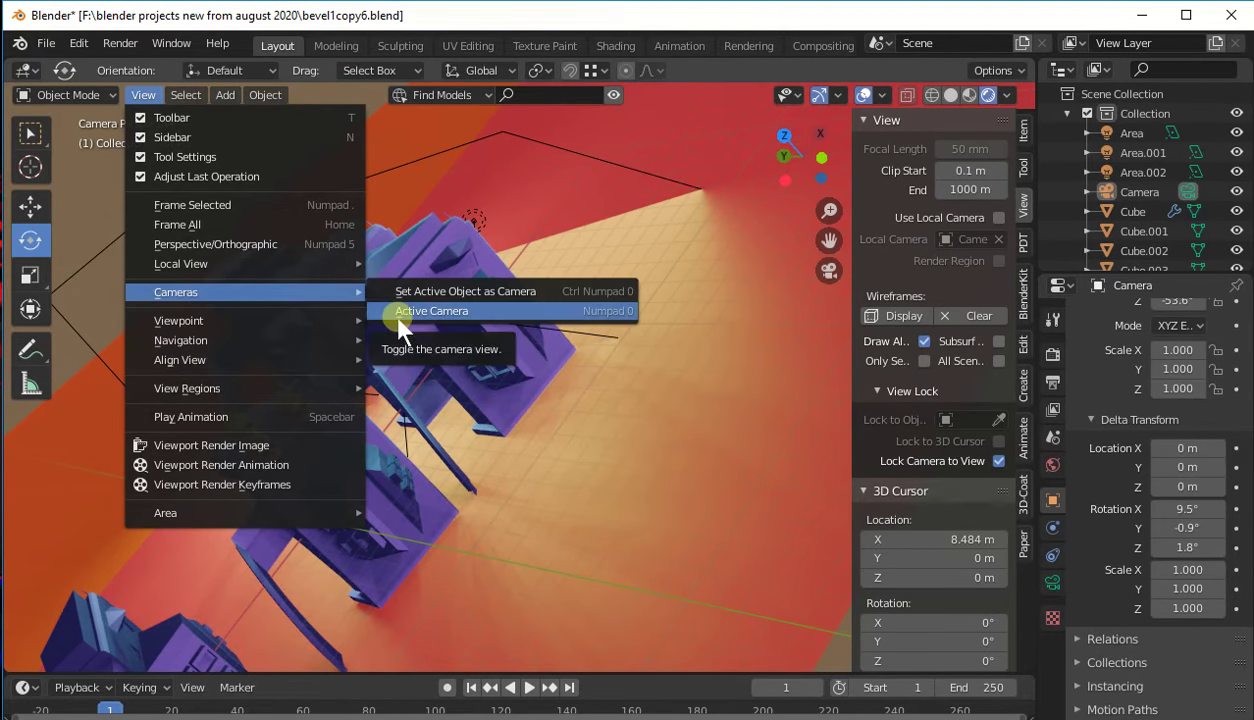
- Exit the camera view into a free perspective view
click(403, 312)
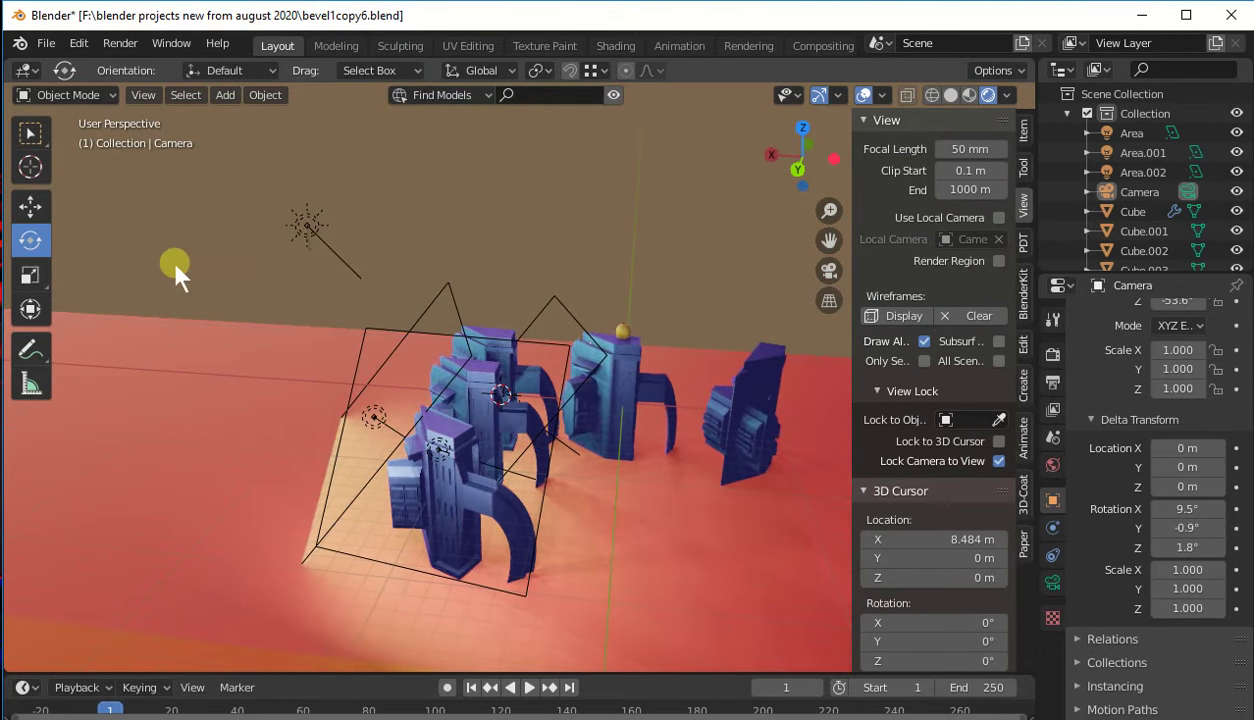
click(143, 96)
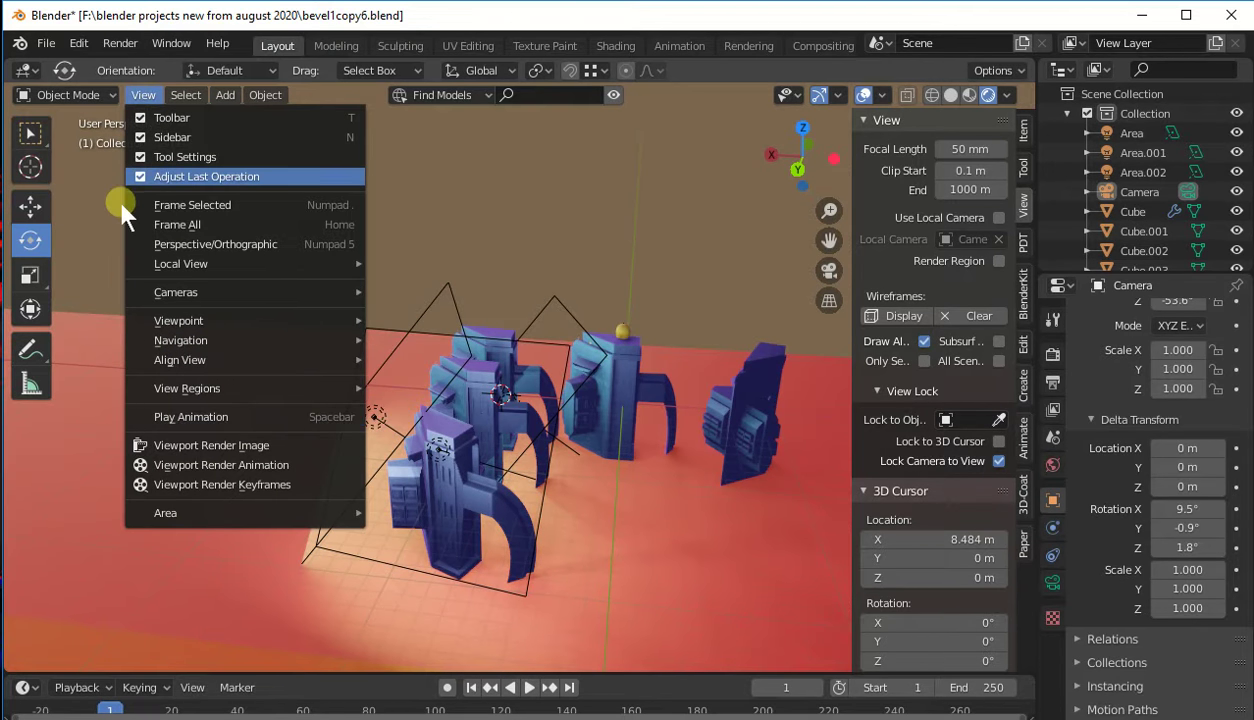
click(130, 80)
click(140, 95)
mouse_move(180, 360)
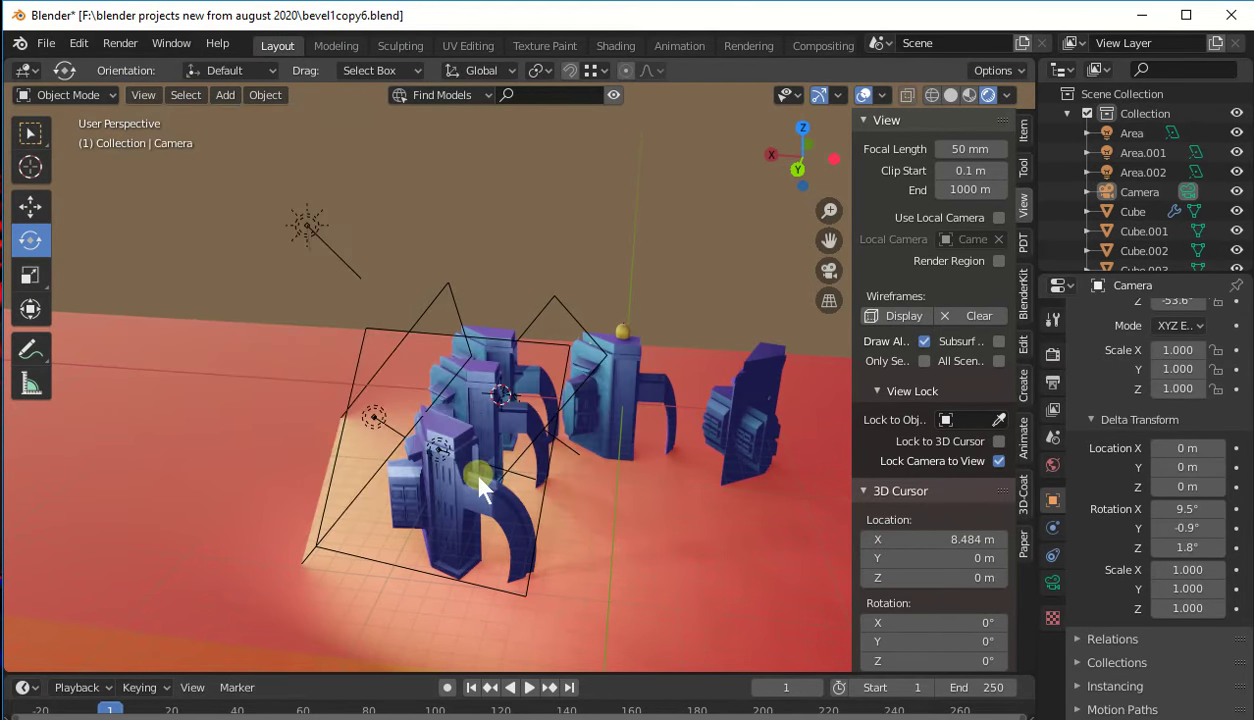
- Zoom in and orbit around the rendered blue figures
scroll(478, 480, up, 3)
scroll(478, 480, up, 2)
scroll(478, 480, up, 2)
scroll(478, 480, up, 2)
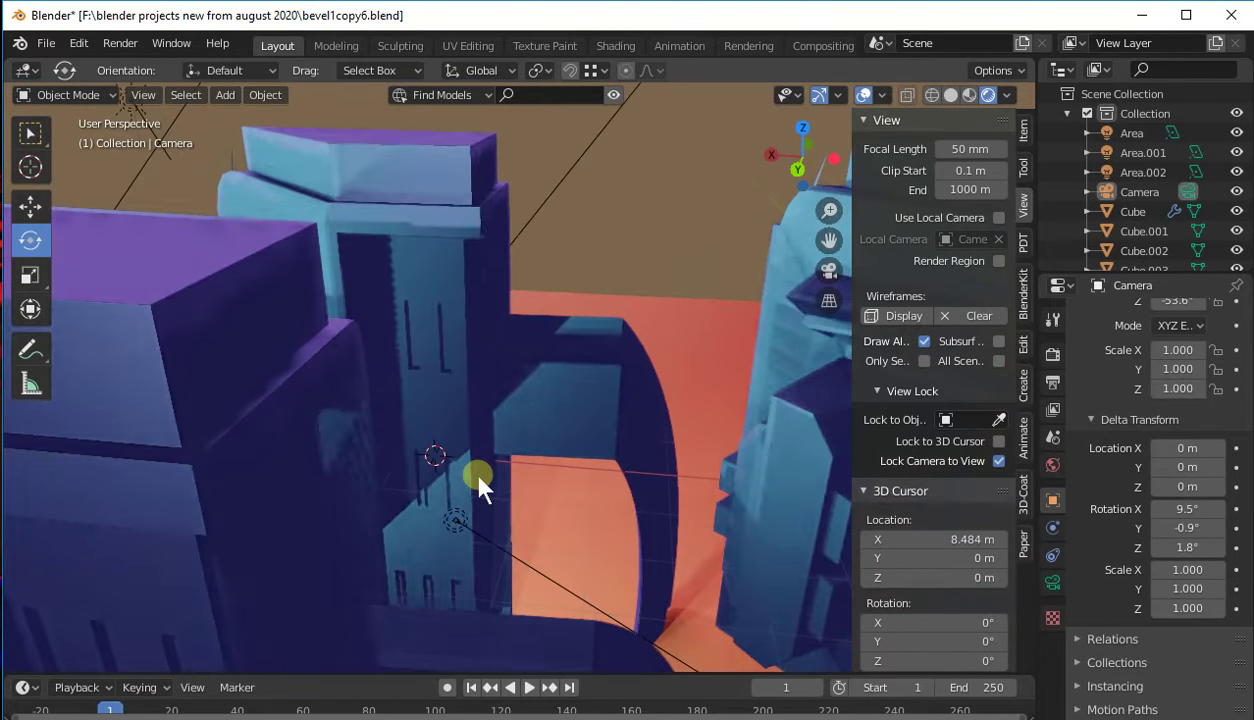
scroll(478, 480, up, 2)
scroll(478, 480, down, 3)
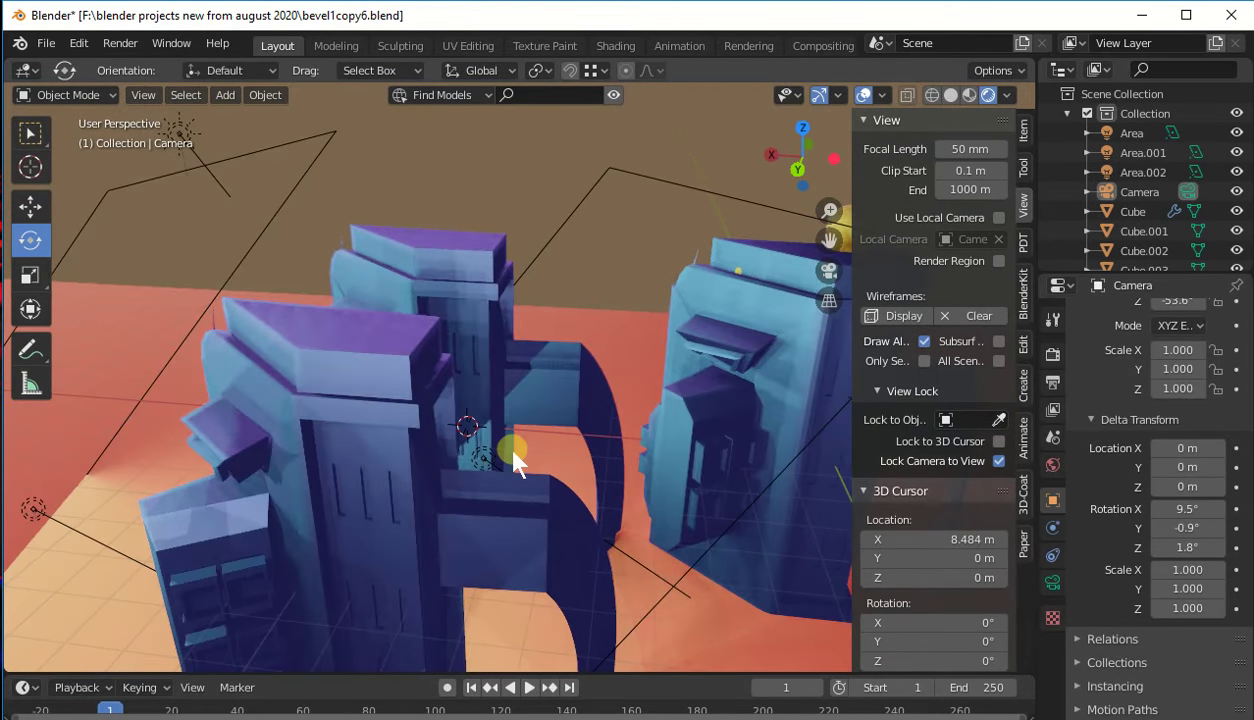
scroll(512, 456, up, 3)
mouse_move(563, 497)
middle_down()
mouse_move(582, 504)
mouse_move(470, 524)
mouse_move(308, 521)
mouse_move(280, 505)
mouse_move(294, 440)
mouse_move(297, 504)
mouse_move(232, 532)
mouse_move(250, 521)
middle_up()
scroll(240, 535, down, 3)
- Orbit below and around the figure group, moving in closer from another angle
mouse_move(286, 436)
middle_down()
mouse_move(297, 420)
mouse_move(279, 576)
mouse_move(126, 618)
mouse_move(25, 678)
mouse_move(27, 90)
mouse_move(172, 318)
middle_up()
mouse_move(247, 218)
middle_down()
mouse_move(213, 249)
mouse_move(146, 365)
mouse_move(330, 350)
mouse_move(314, 386)
mouse_move(268, 415)
mouse_move(291, 381)
mouse_move(202, 440)
mouse_move(252, 372)
mouse_move(270, 318)
mouse_move(160, 350)
mouse_move(224, 322)
middle_up()
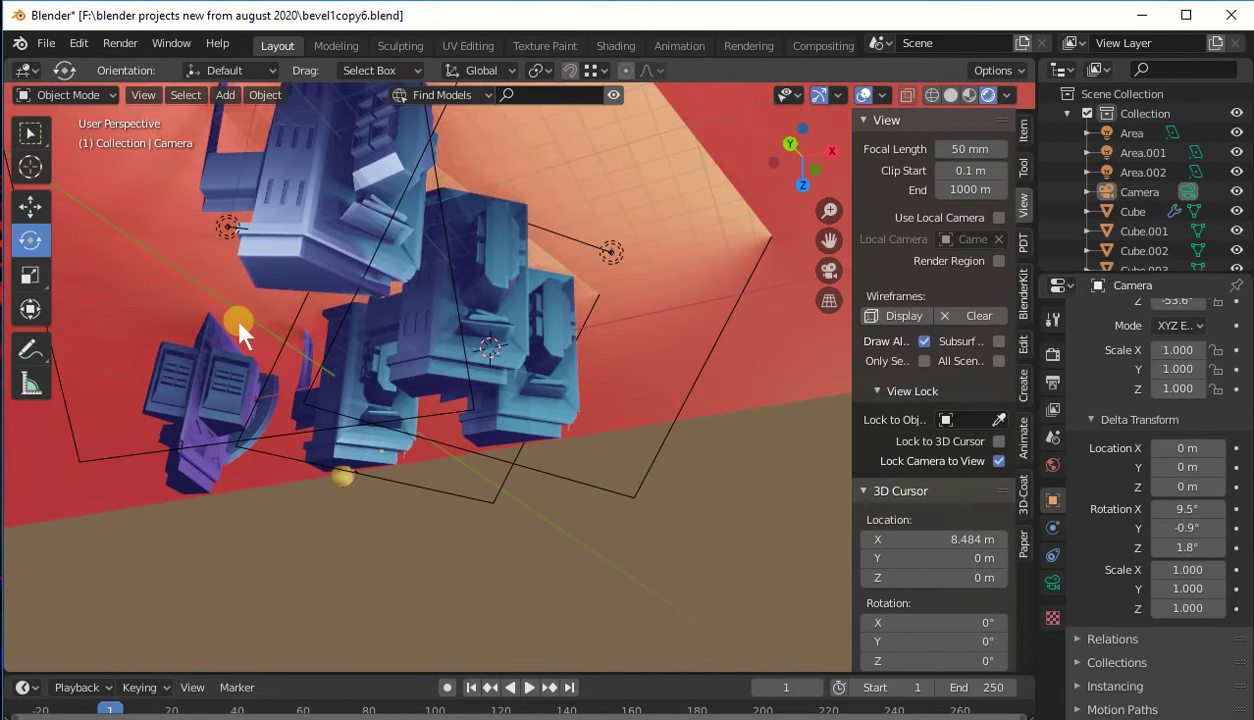
scroll(240, 327, up, 3)
scroll(240, 327, up, 2)
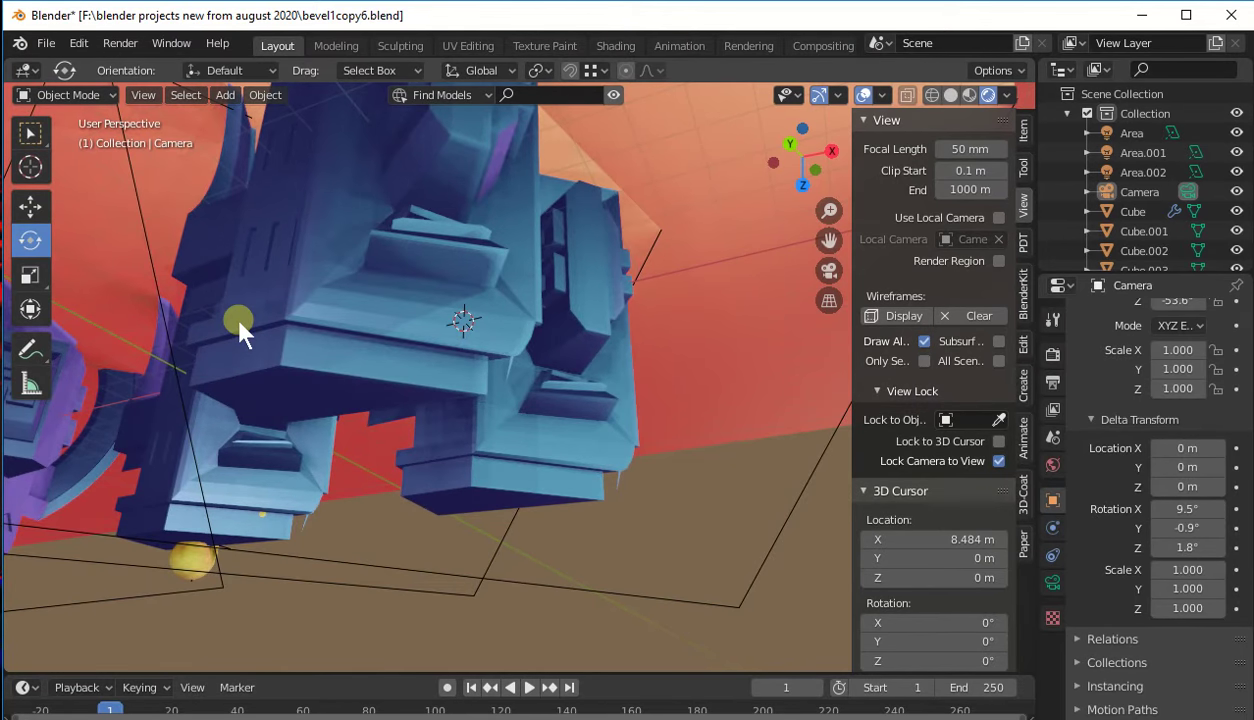
mouse_move(241, 339)
ctrl+middle_down()
mouse_move(281, 425)
mouse_move(248, 402)
ctrl+middle_up()
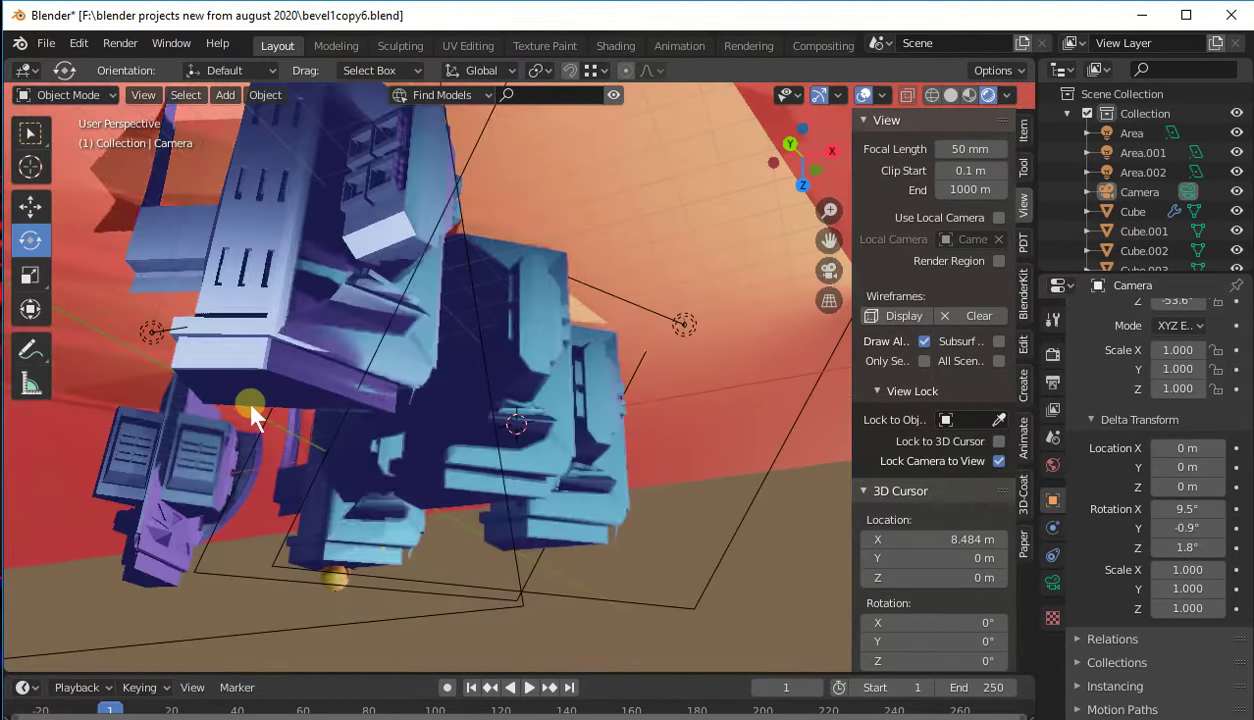
mouse_move(314, 431)
middle_down()
mouse_move(350, 392)
mouse_move(134, 359)
mouse_move(176, 269)
mouse_move(274, 130)
mouse_move(268, 118)
mouse_move(249, 176)
middle_up()
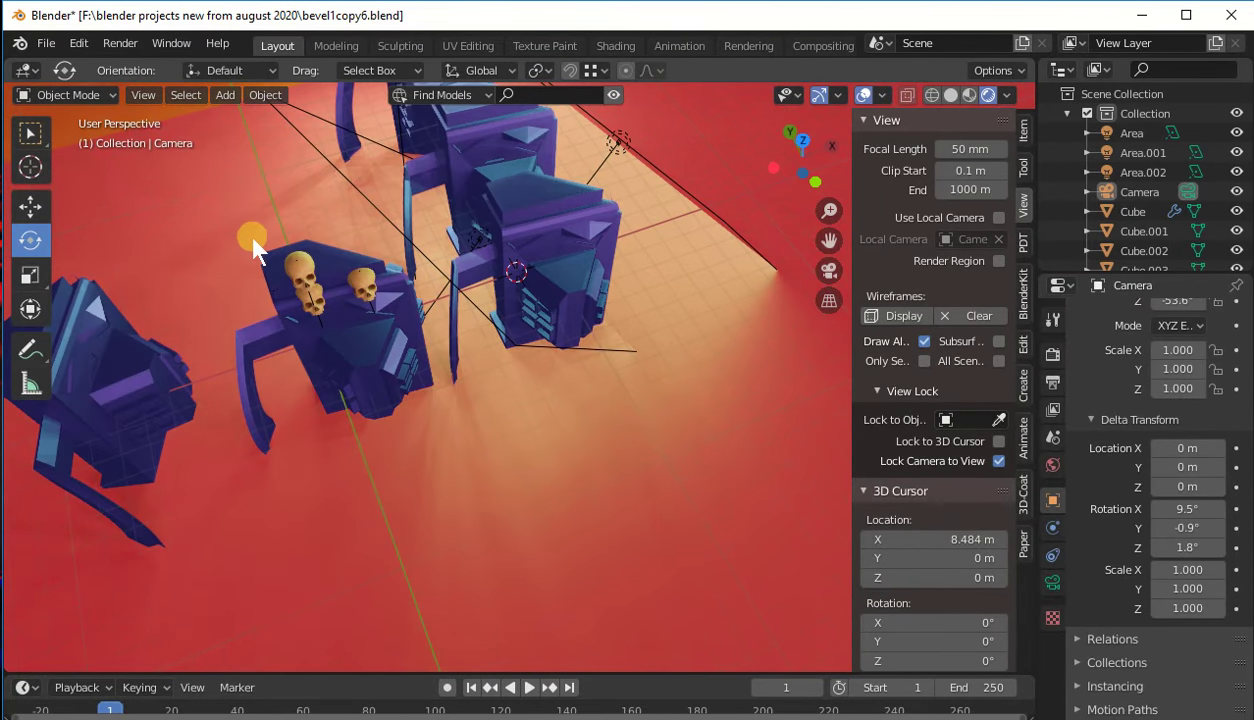